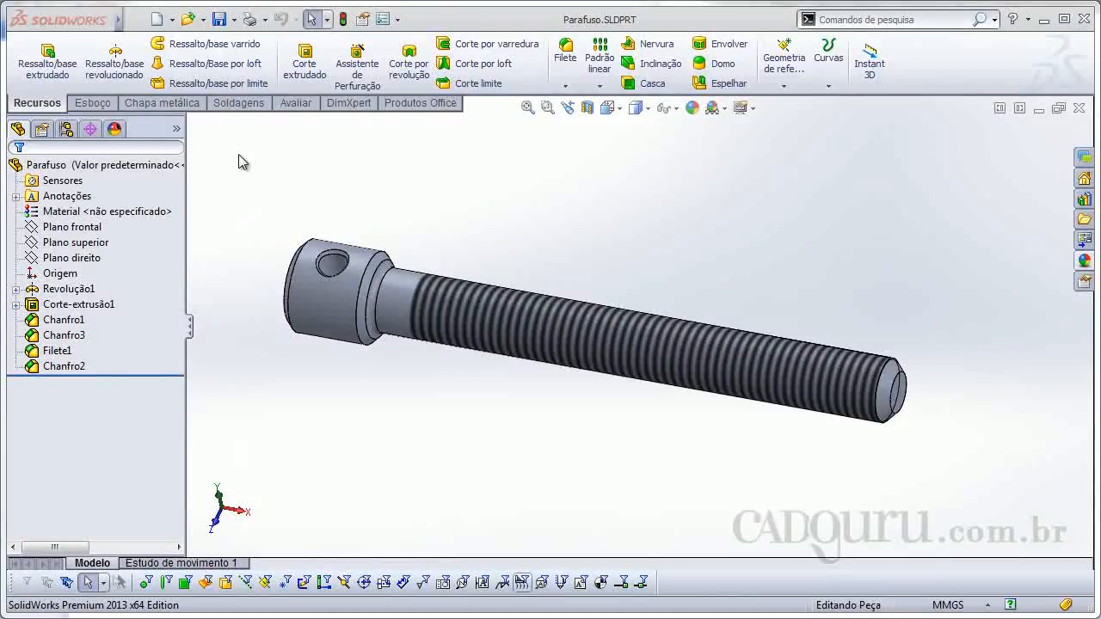
- Create a new part and place its window side by side with the Parafuso part, fitting the screw to its window
{"action": "left_click", "coordinate": [156, 19]}
{"action": "double_click", "coordinate": [334, 342]}
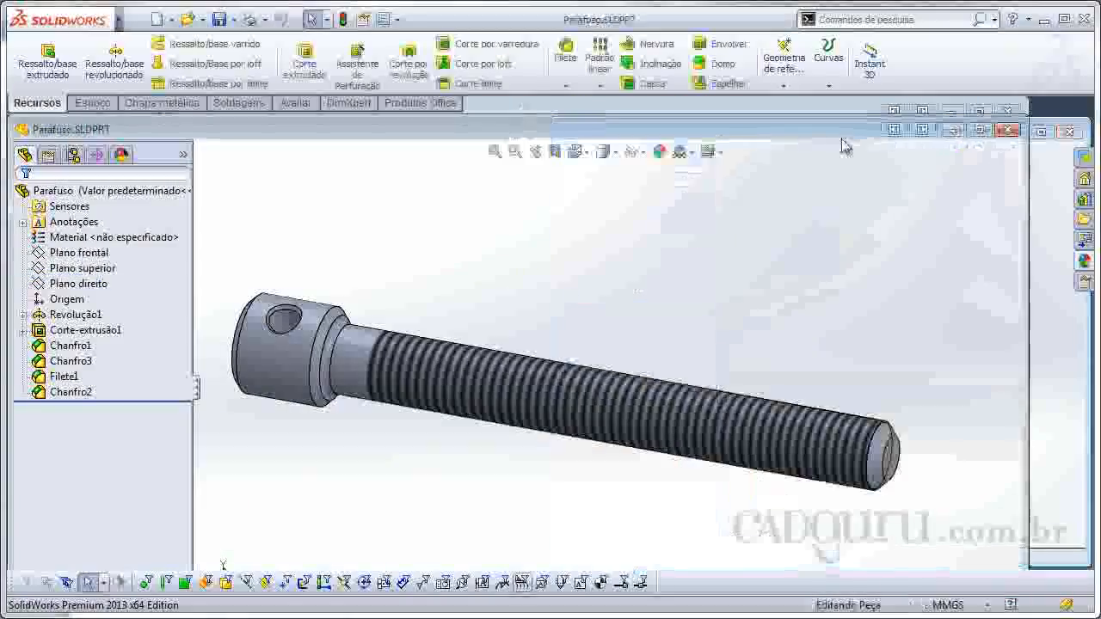
{"action": "left_click", "coordinate": [893, 131]}
{"action": "key", "text": "f"}
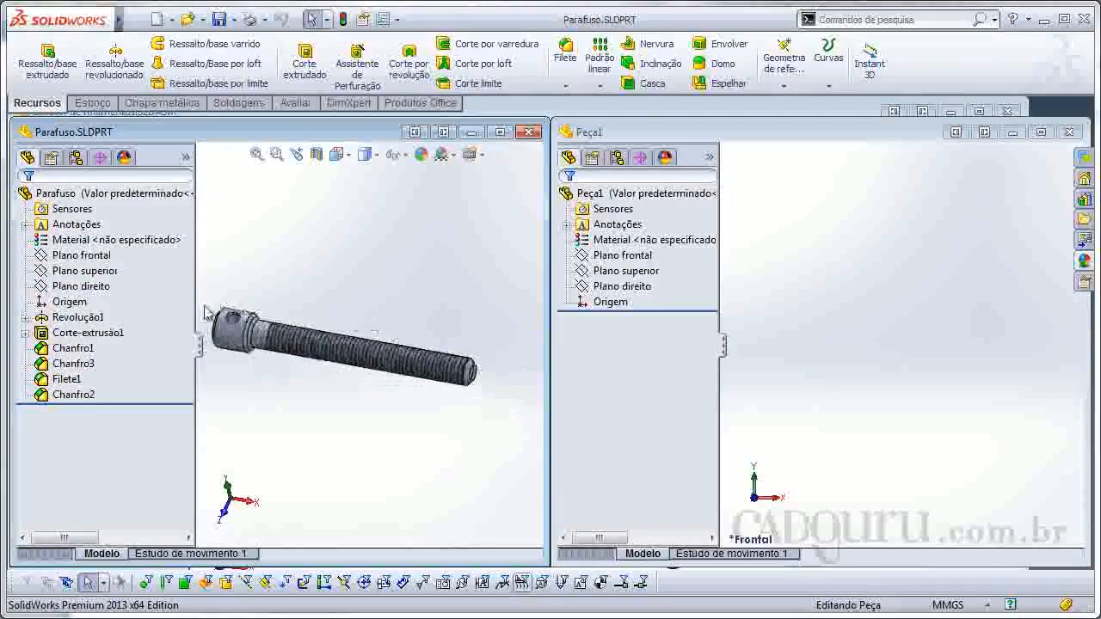
- Open the sketch of the Revolução1 feature in the Parafuso part and orient the view normal to it
{"action": "right_click", "coordinate": [77, 317]}
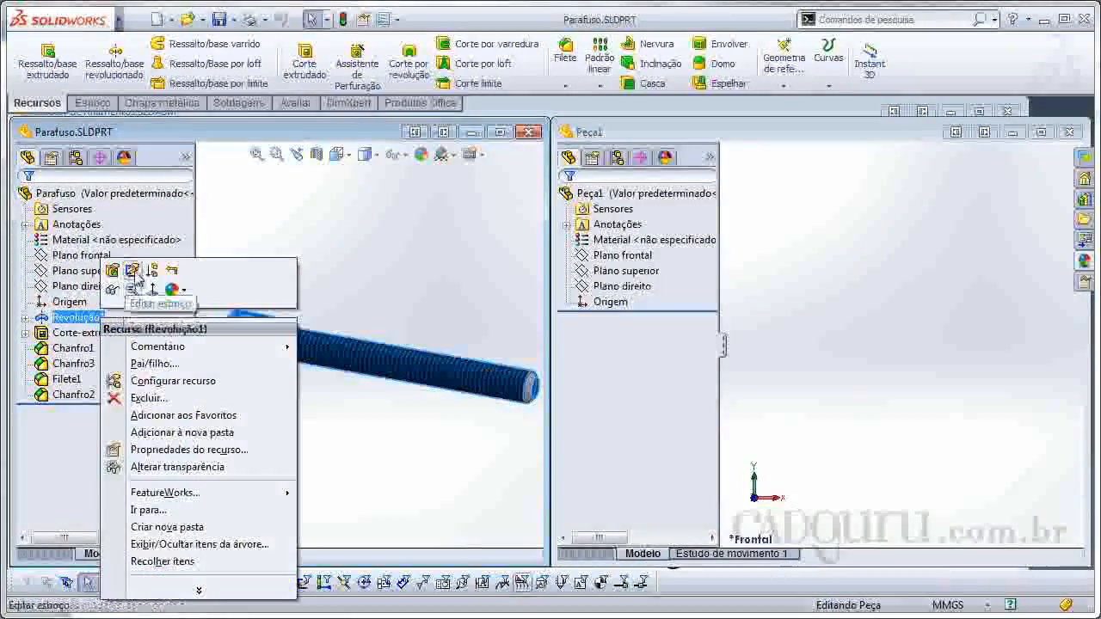
{"action": "left_click", "coordinate": [155, 275]}
{"action": "key", "text": "space"}
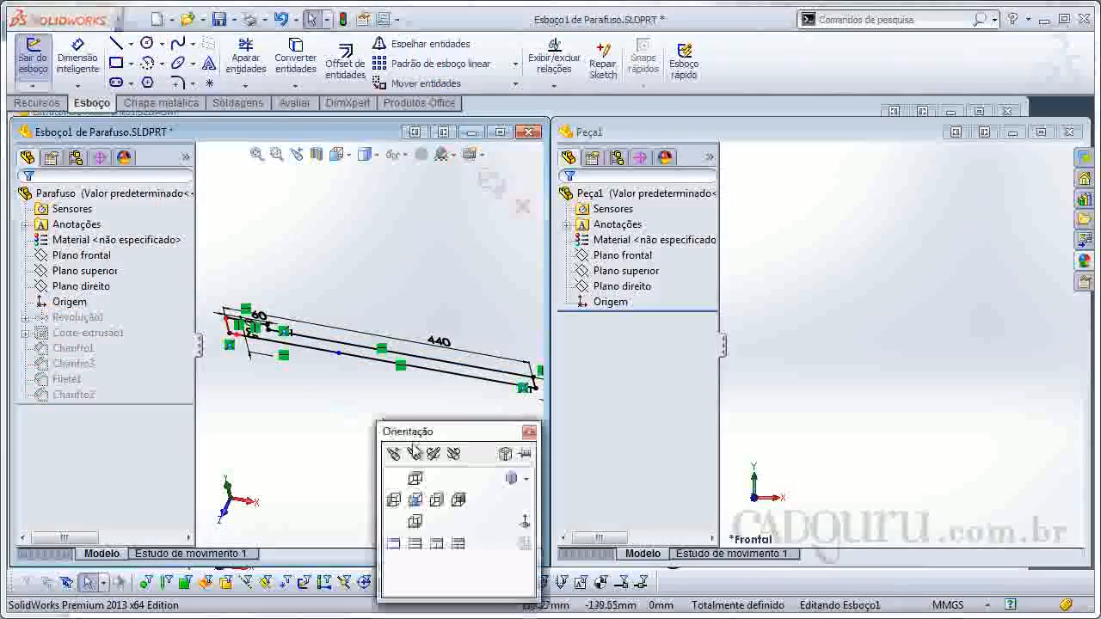
{"action": "left_click", "coordinate": [525, 517]}
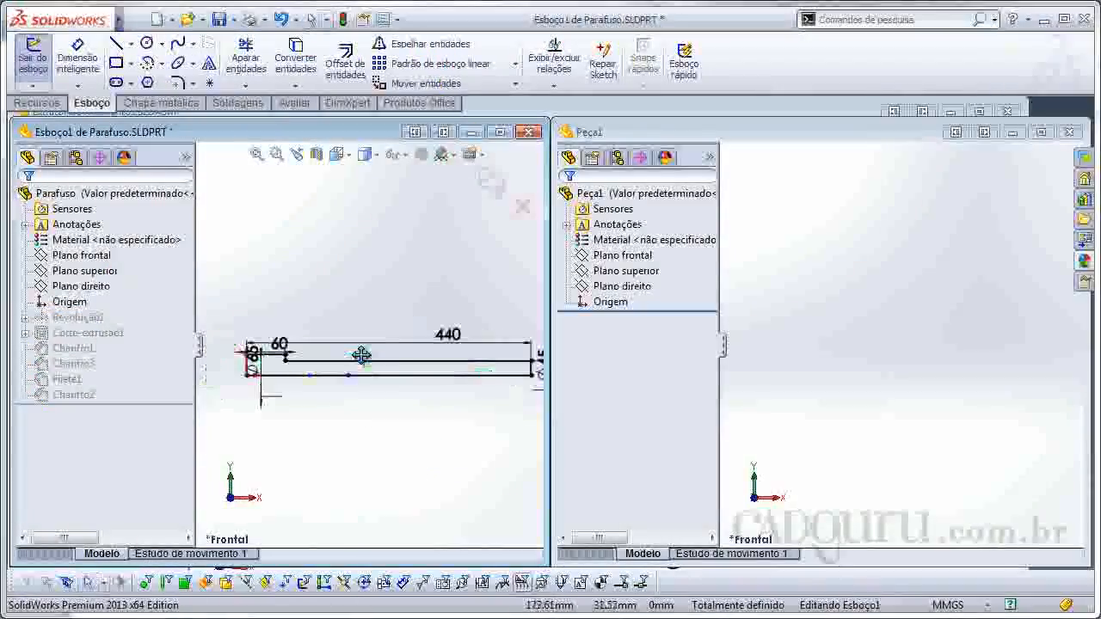
- Start a sketch on the front plane of the new part and draw a horizontal centerline about 93 mm long with one end at the origin
{"action": "left_click", "coordinate": [617, 255]}
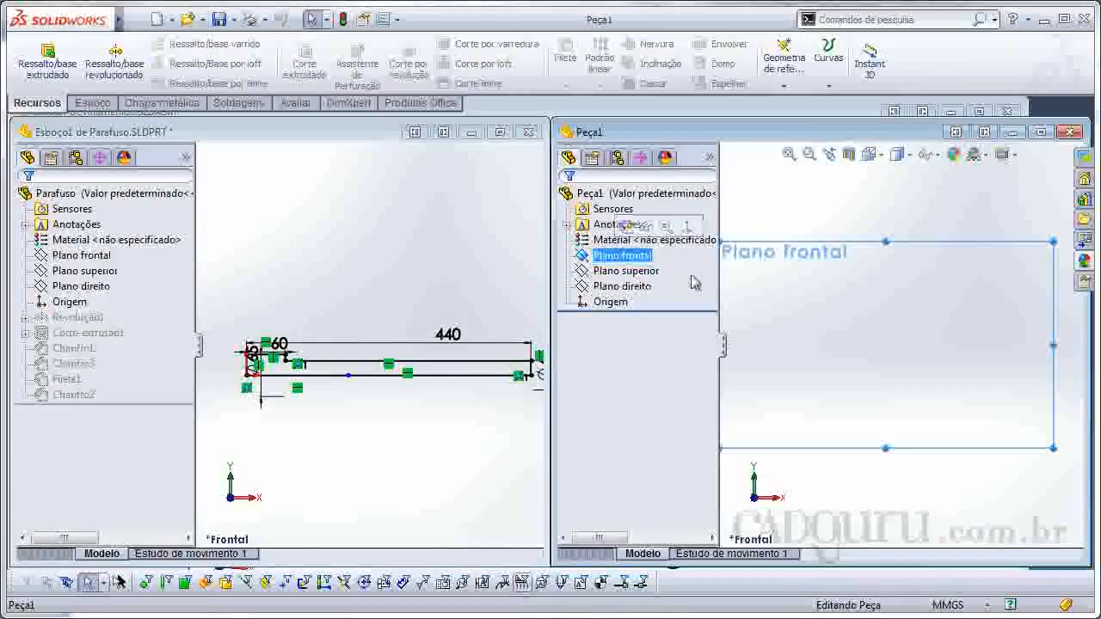
{"action": "left_click", "coordinate": [92, 102]}
{"action": "left_click", "coordinate": [32, 60]}
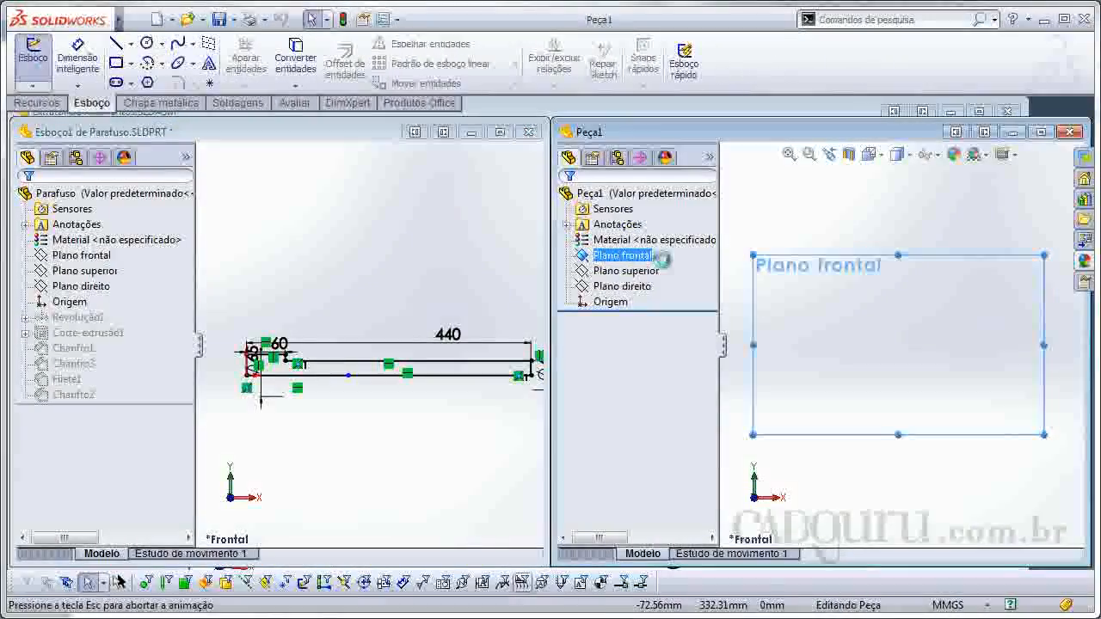
{"action": "left_click", "coordinate": [130, 43]}
{"action": "left_click", "coordinate": [155, 80]}
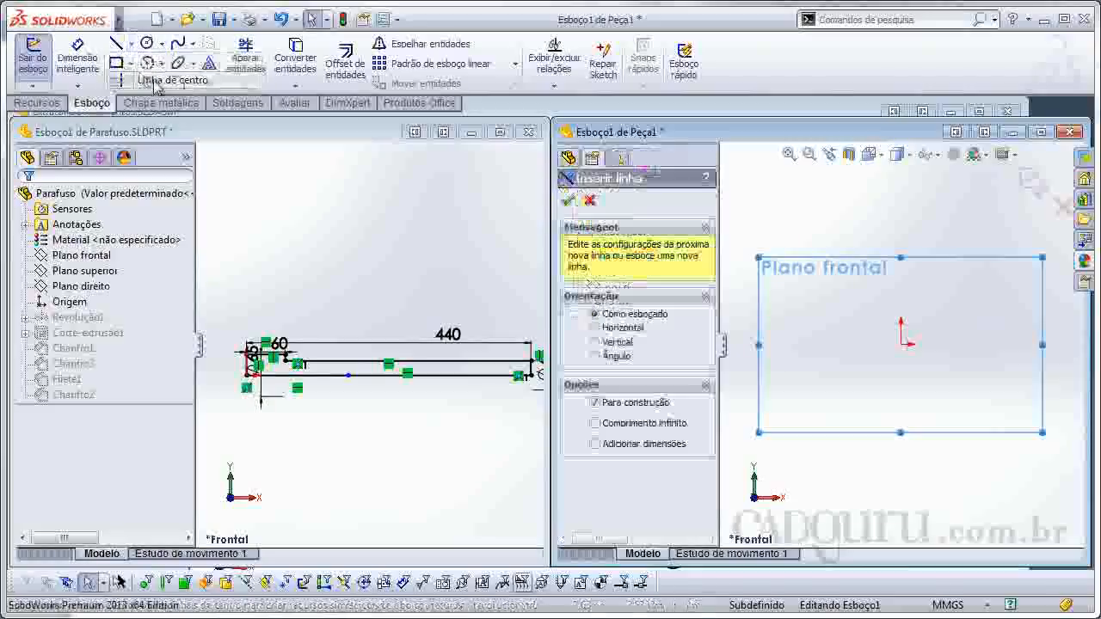
{"action": "left_click", "coordinate": [901, 344]}
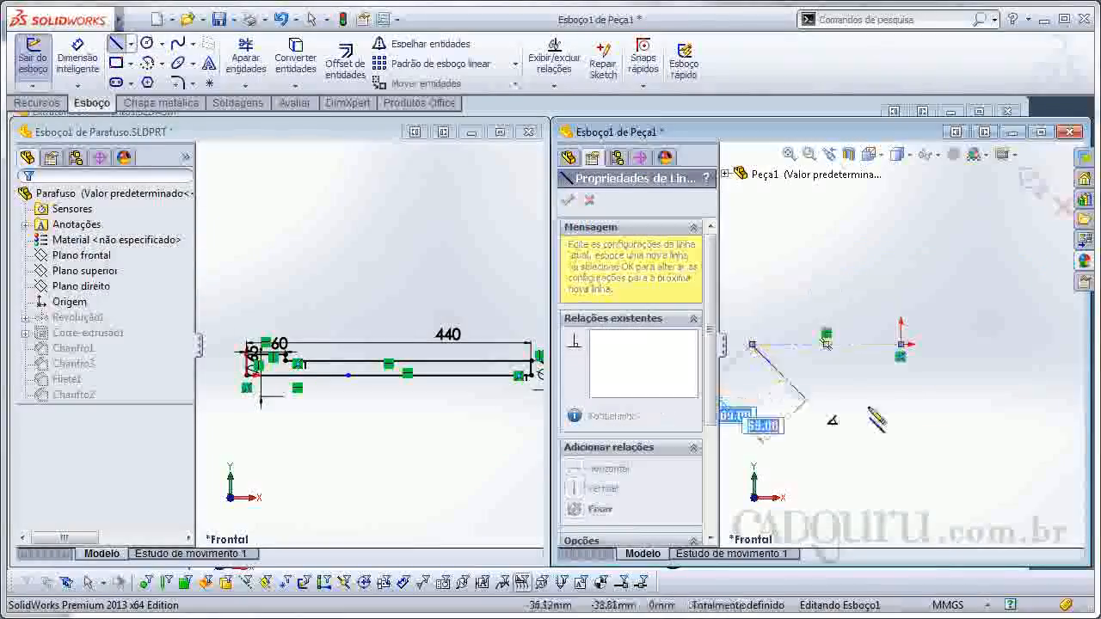
{"action": "key", "text": "Escape"}
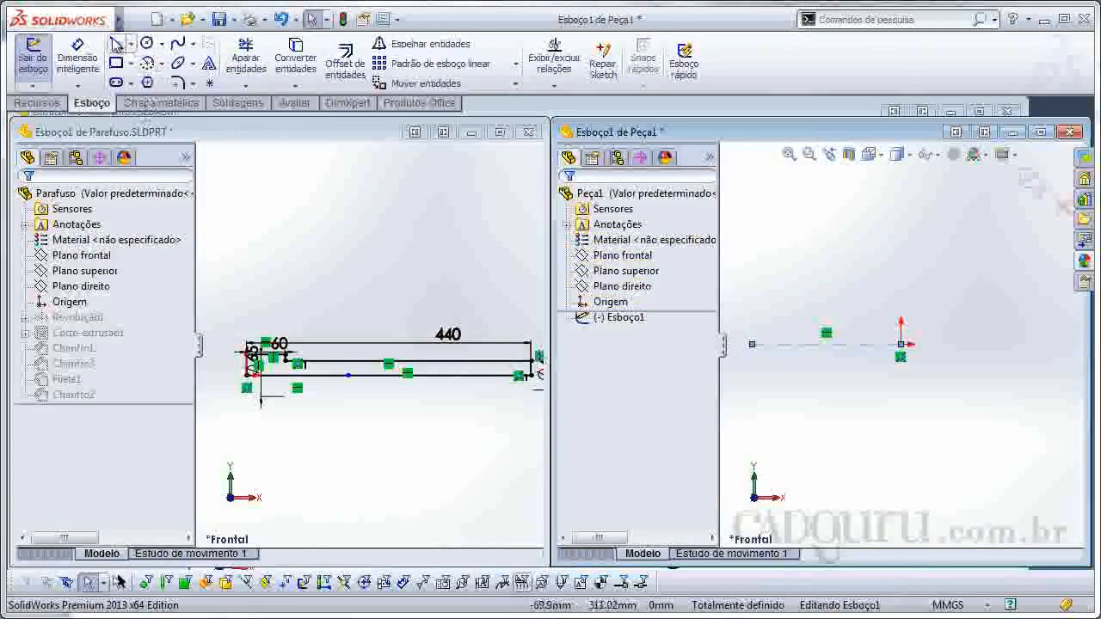
- Sketch a closed stepped half-profile of the screw from the origin, with a head about 45 mm long and 29 mm high and a thinner shank
{"action": "left_click", "coordinate": [116, 44]}
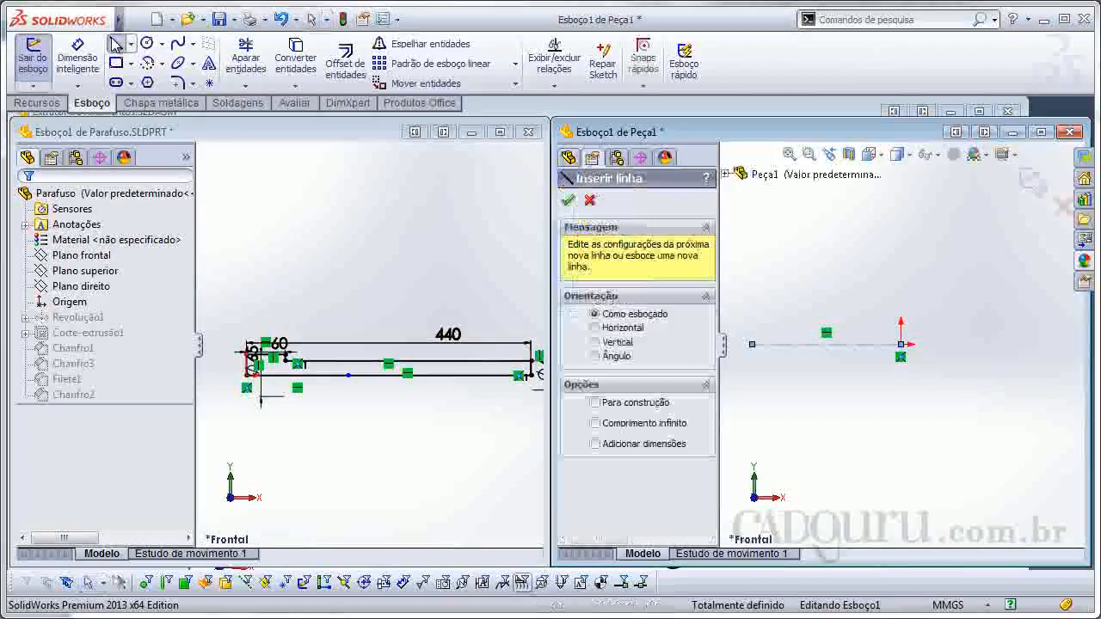
{"action": "left_click", "coordinate": [901, 345]}
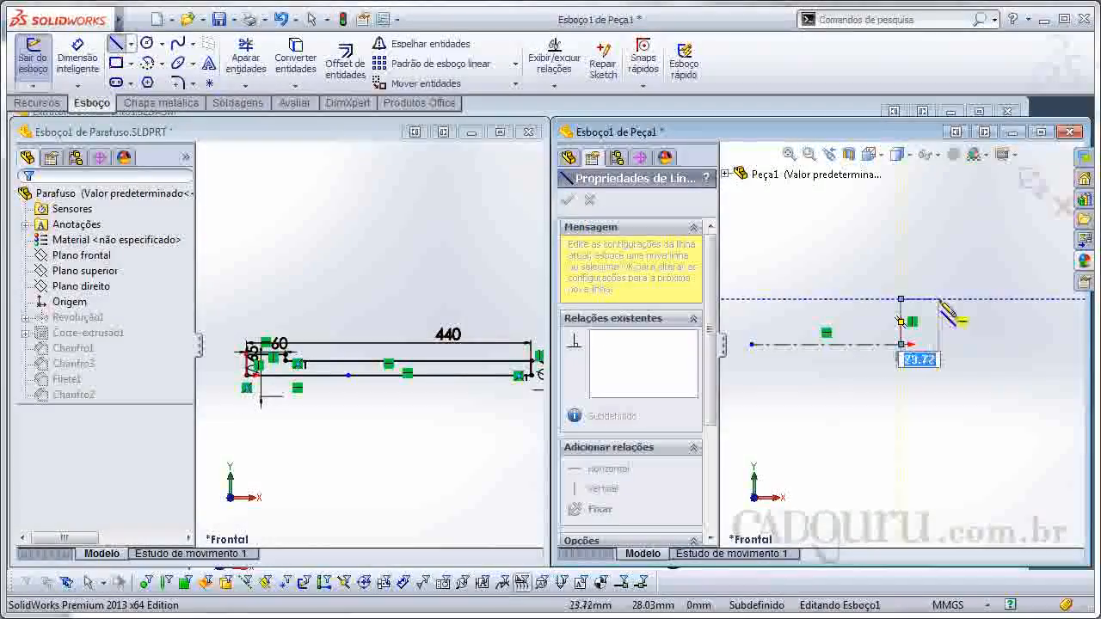
{"action": "left_click", "coordinate": [973, 299]}
{"action": "left_click", "coordinate": [973, 321]}
{"action": "scroll", "coordinate": [998, 326], "scroll_direction": "up", "scroll_amount": 3}
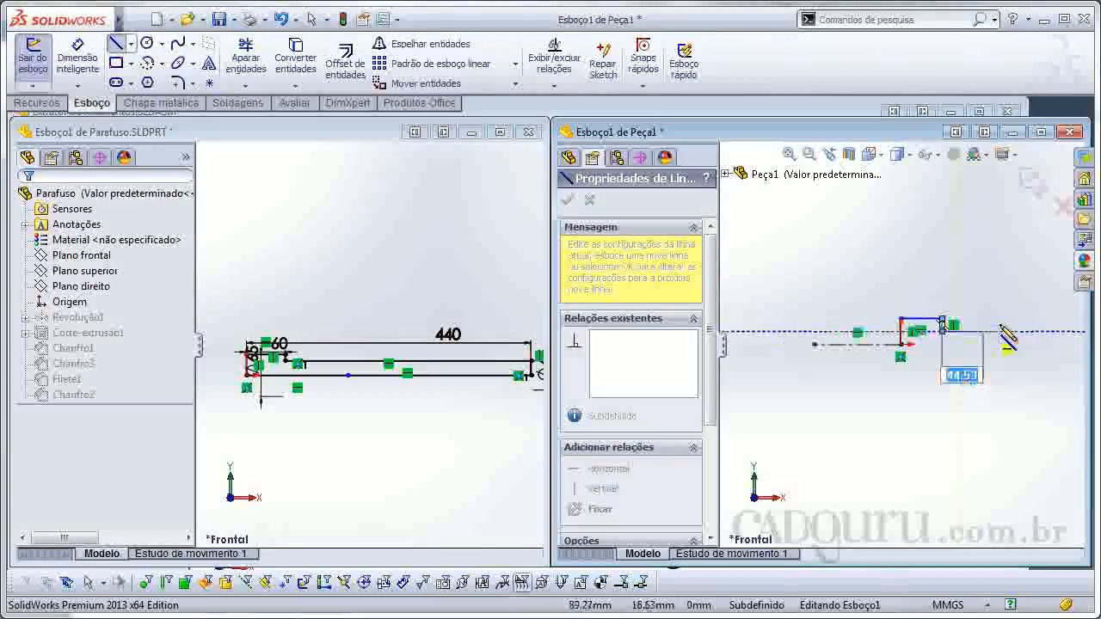
{"action": "left_click", "coordinate": [1066, 331]}
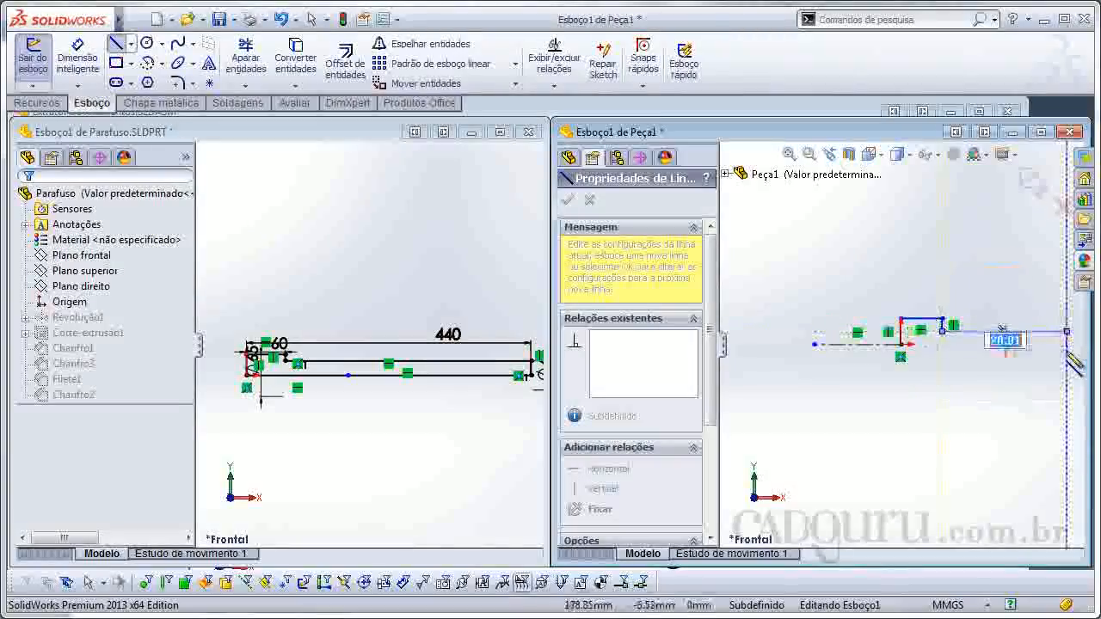
{"action": "left_click", "coordinate": [1067, 345]}
{"action": "left_click", "coordinate": [901, 345]}
{"action": "key", "text": "Escape"}
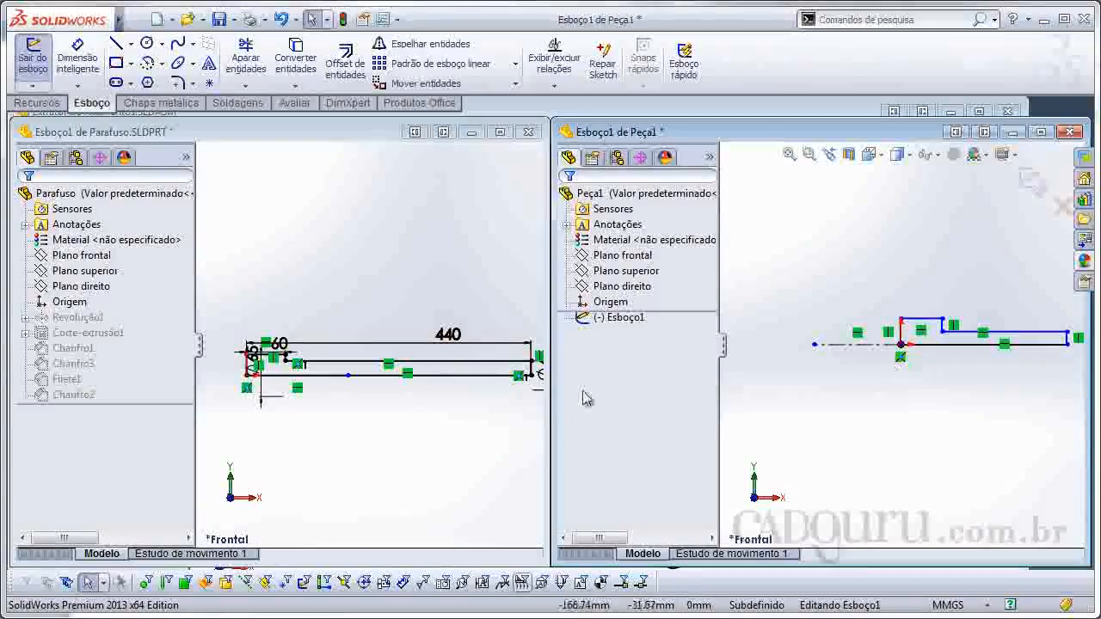
- Consult the reference sketch's head dimensions and dimension the new head's diameter across the centerline as 65 mm
{"action": "left_click", "coordinate": [427, 295]}
{"action": "scroll", "coordinate": [298, 357], "scroll_direction": "down", "scroll_amount": 7}
{"action": "middle_click_drag", "start_coordinate": [360, 375], "coordinate": [513, 343], "text": "ctrl"}
{"action": "left_click", "coordinate": [909, 270]}
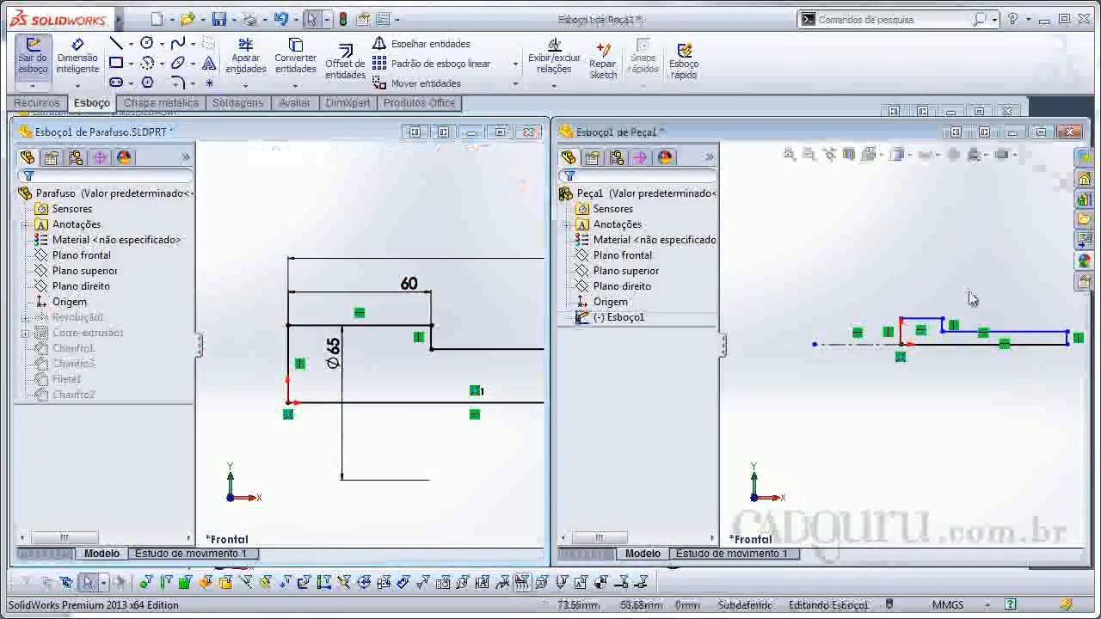
{"action": "key", "text": "d"}
{"action": "left_click", "coordinate": [931, 327]}
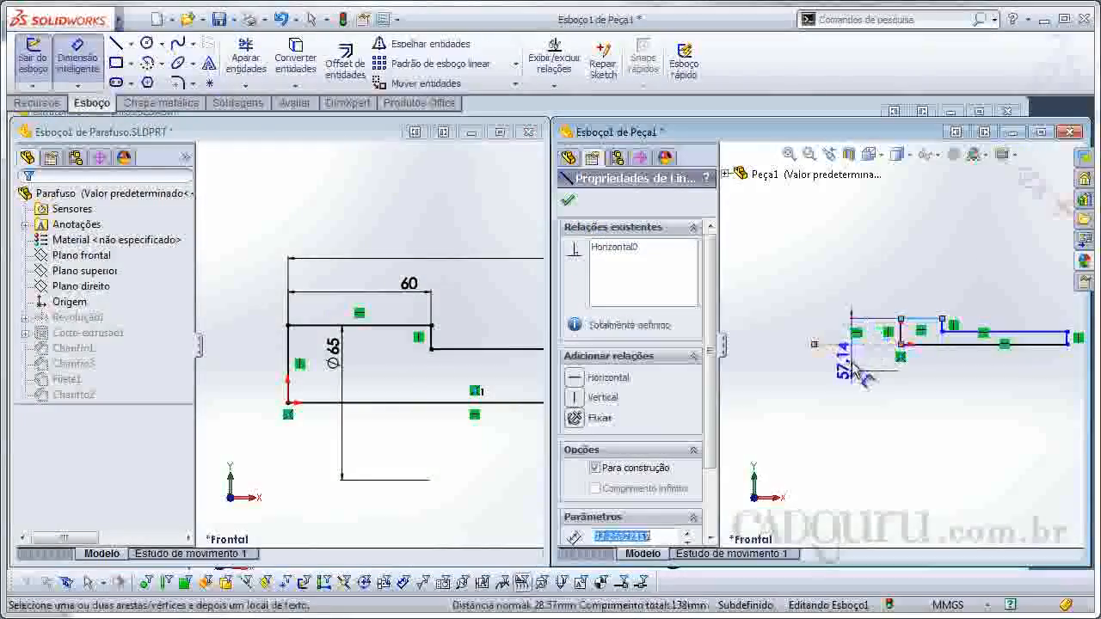
{"action": "left_click", "coordinate": [847, 361]}
{"action": "type", "text": "65"}
{"action": "key", "text": "Return"}
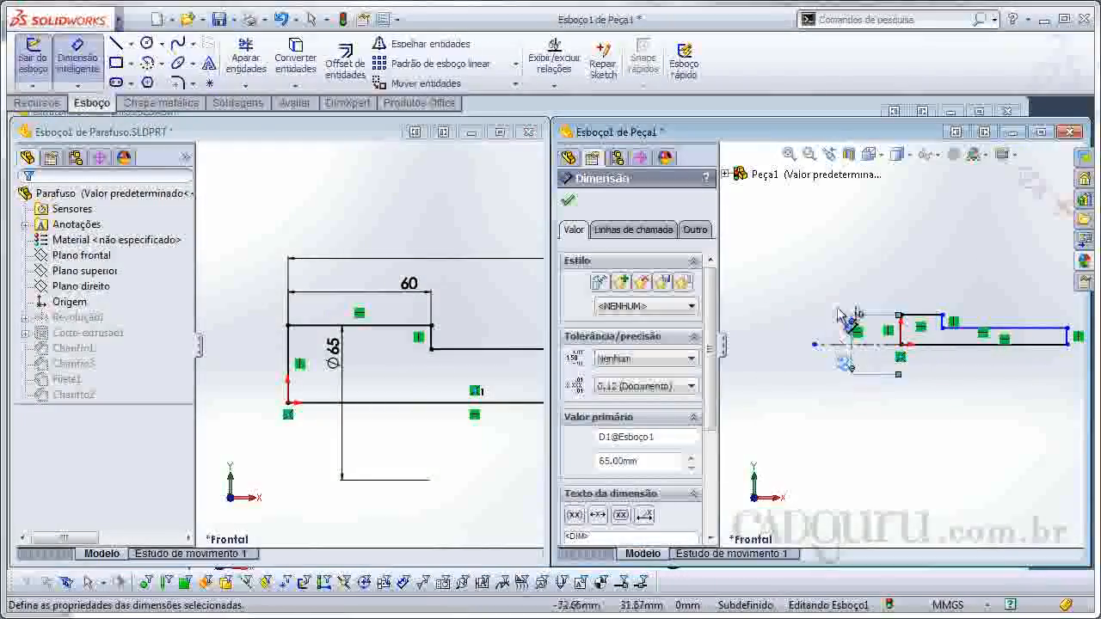
- Dimension the top line of the screw head with a length of 60 mm
{"action": "left_click", "coordinate": [931, 315]}
{"action": "left_click", "coordinate": [920, 289]}
{"action": "left_click", "coordinate": [649, 336]}
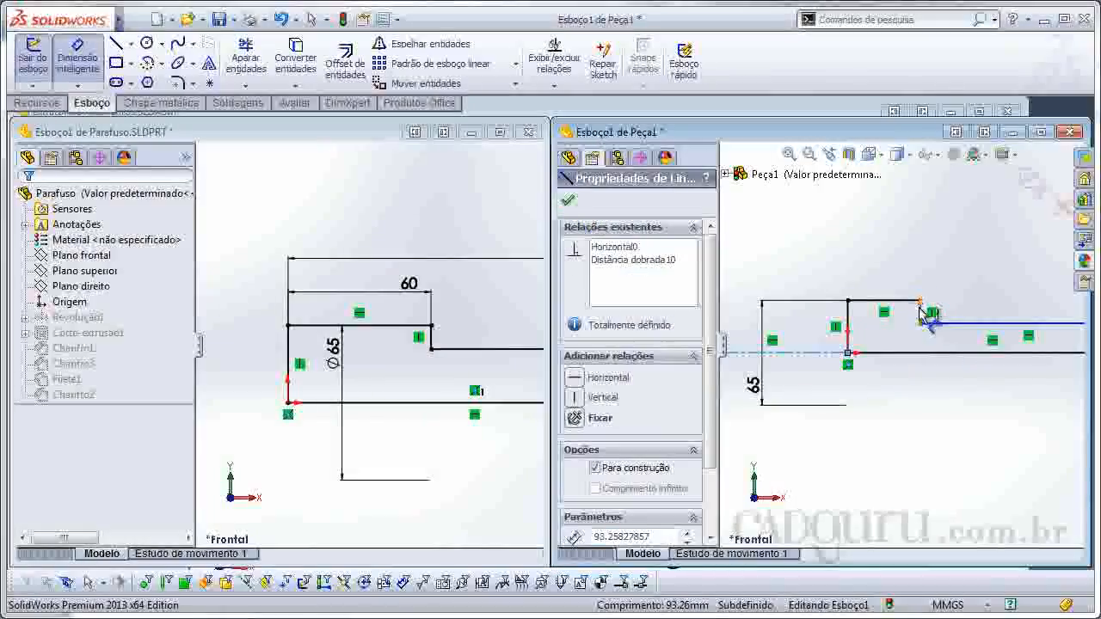
{"action": "left_click", "coordinate": [860, 300]}
{"action": "left_click", "coordinate": [877, 241]}
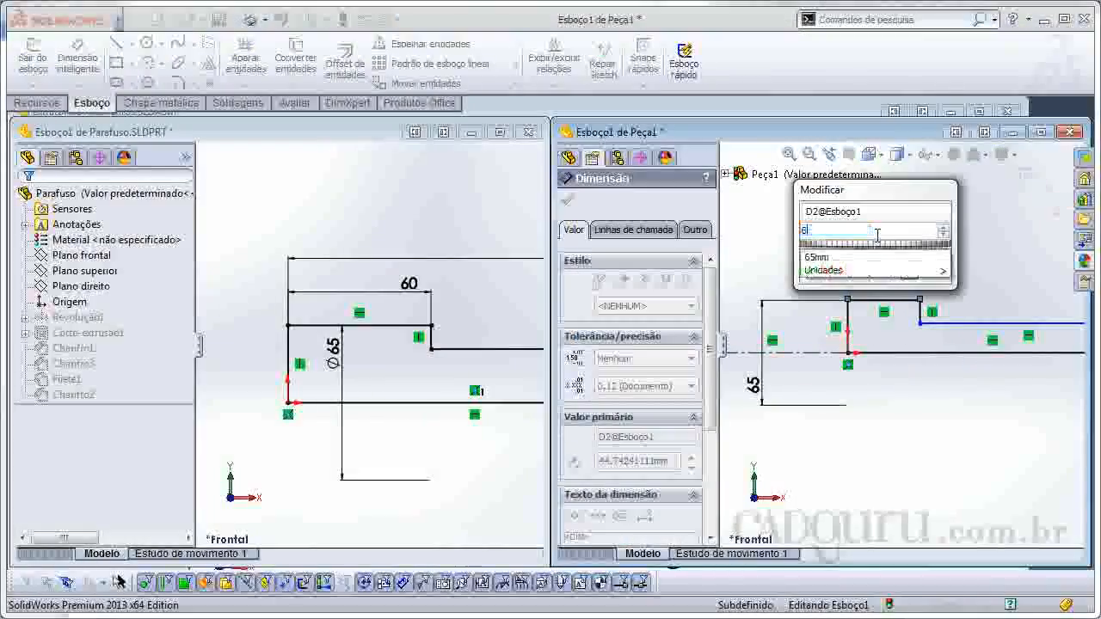
{"action": "type", "text": "60"}
{"action": "key", "text": "Return"}
- Consult the shank end of the reference sketch and dimension the new shank's diameter across the centerline as 45 mm
{"action": "left_click", "coordinate": [467, 327]}
{"action": "scroll", "coordinate": [469, 329], "scroll_direction": "up", "scroll_amount": 6}
{"action": "middle_click_drag", "start_coordinate": [509, 353], "coordinate": [339, 322], "text": "ctrl"}
{"action": "scroll", "coordinate": [447, 318], "scroll_direction": "down", "scroll_amount": 2}
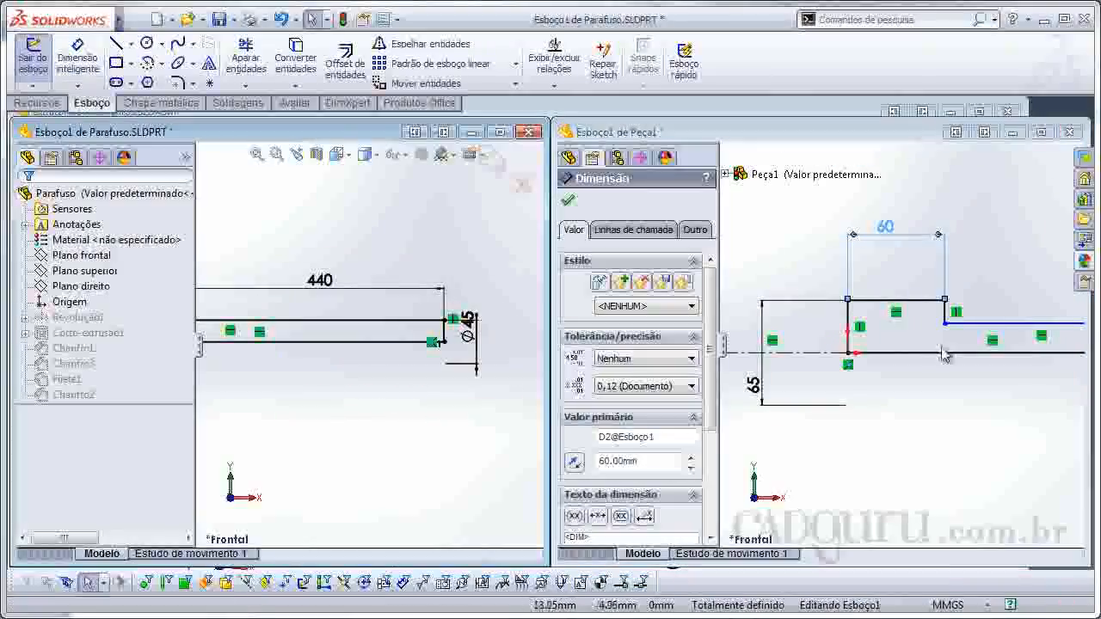
{"action": "left_click", "coordinate": [1004, 337]}
{"action": "scroll", "coordinate": [1004, 340], "scroll_direction": "up", "scroll_amount": 4}
{"action": "left_click_drag", "start_coordinate": [1004, 337], "coordinate": [913, 359]}
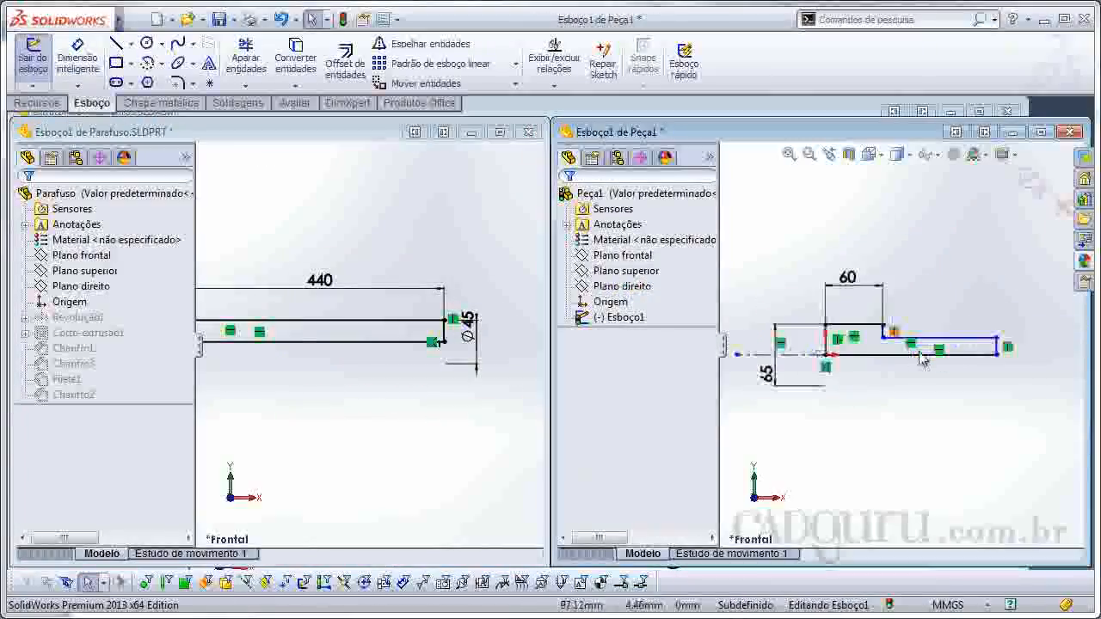
{"action": "right_click_drag", "start_coordinate": [920, 350], "coordinate": [924, 320]}
{"action": "left_click", "coordinate": [930, 338]}
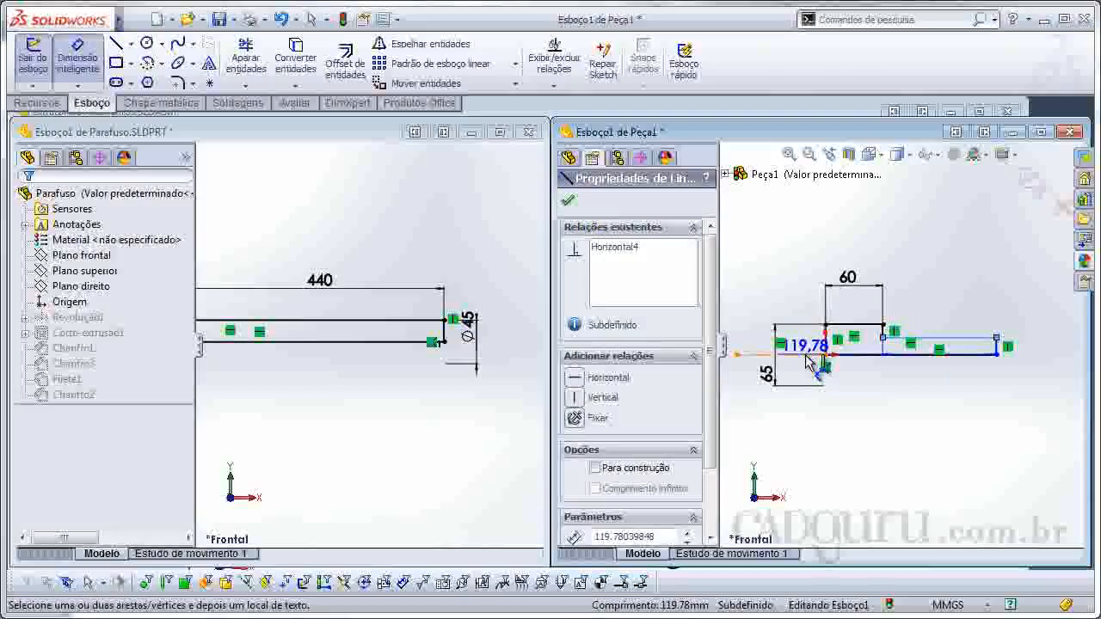
{"action": "left_click", "coordinate": [803, 355]}
{"action": "scroll", "coordinate": [890, 381], "scroll_direction": "down", "scroll_amount": 2}
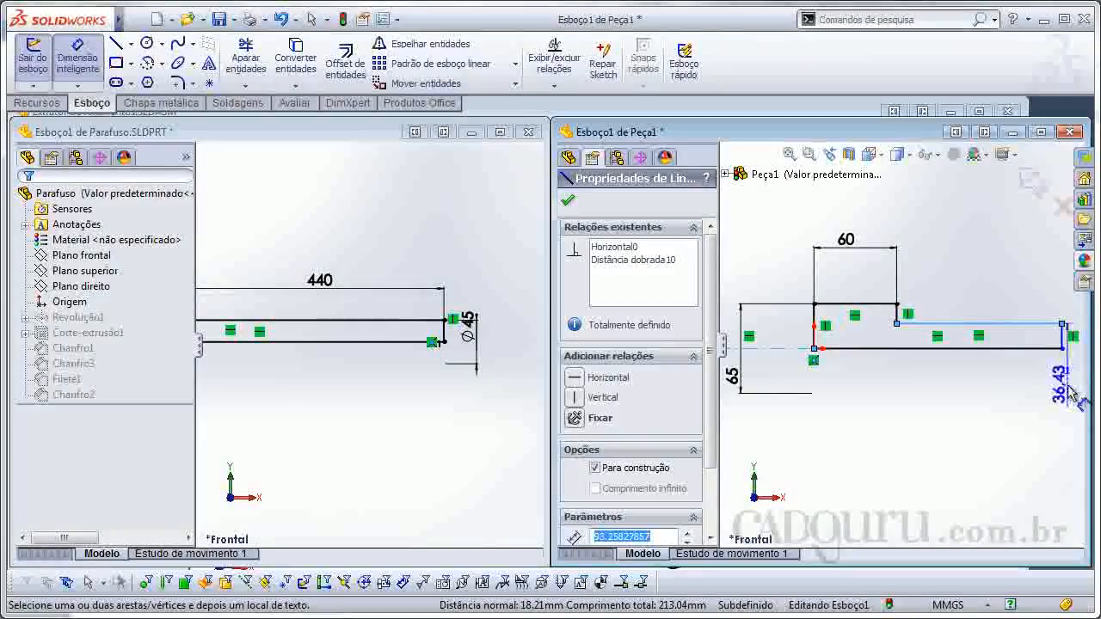
{"action": "scroll", "coordinate": [1068, 388], "scroll_direction": "up", "scroll_amount": 3}
{"action": "scroll", "coordinate": [1067, 387], "scroll_direction": "down", "scroll_amount": 2}
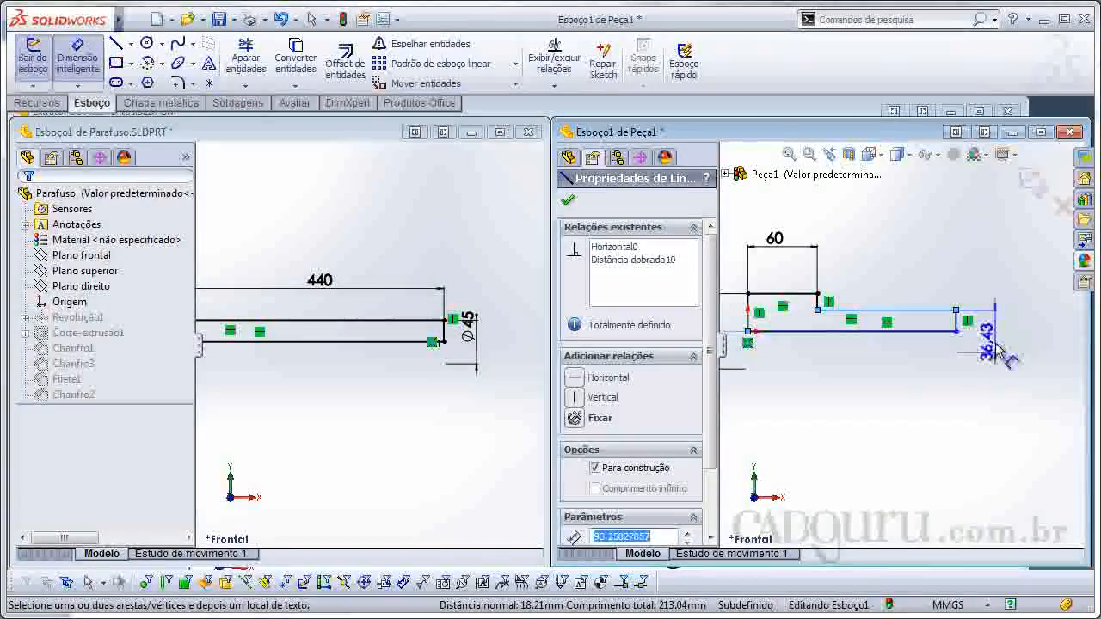
{"action": "left_click", "coordinate": [984, 327]}
{"action": "type", "text": "45"}
{"action": "key", "text": "Return"}
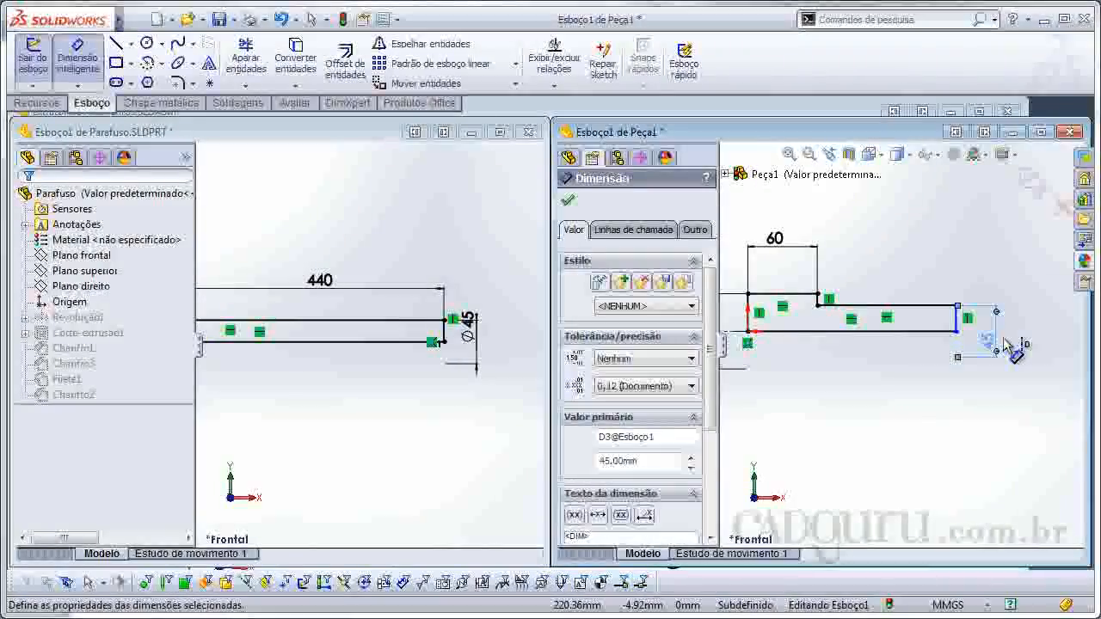
- Dimension the profile's bottom line as 440 mm for the overall screw length and fit the sketch in view
{"action": "left_click", "coordinate": [892, 331]}
{"action": "left_click", "coordinate": [873, 378]}
{"action": "type", "text": "440"}
{"action": "key", "text": "Return"}
{"action": "key", "text": "f"}
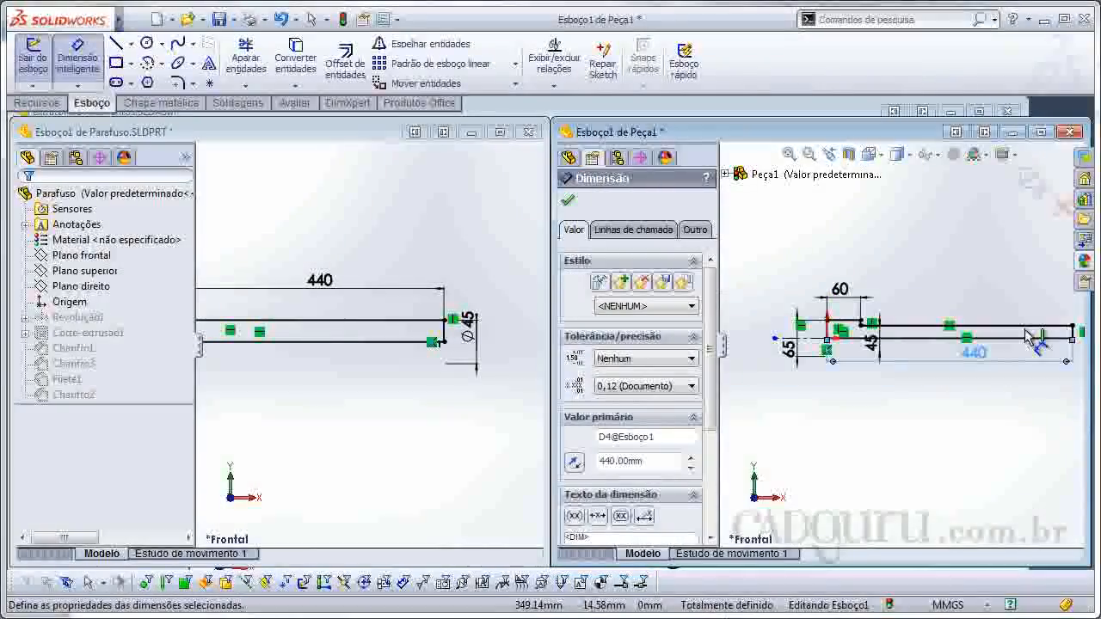
- Revolve the profile 360° around the centerline into a solid screw body
{"action": "left_click", "coordinate": [36, 103]}
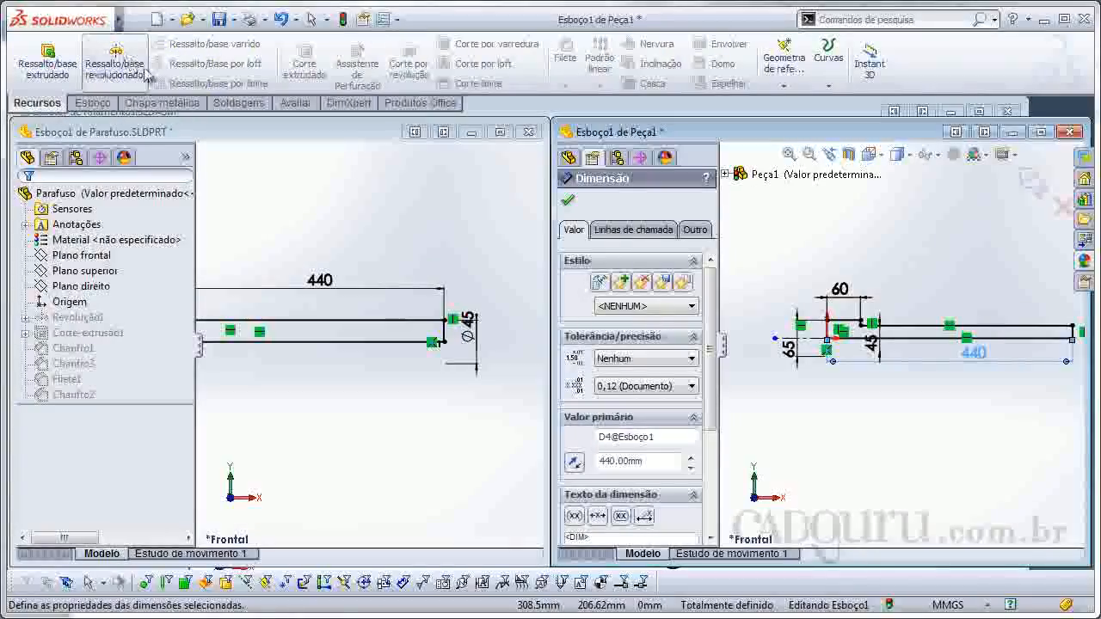
{"action": "left_click", "coordinate": [122, 62]}
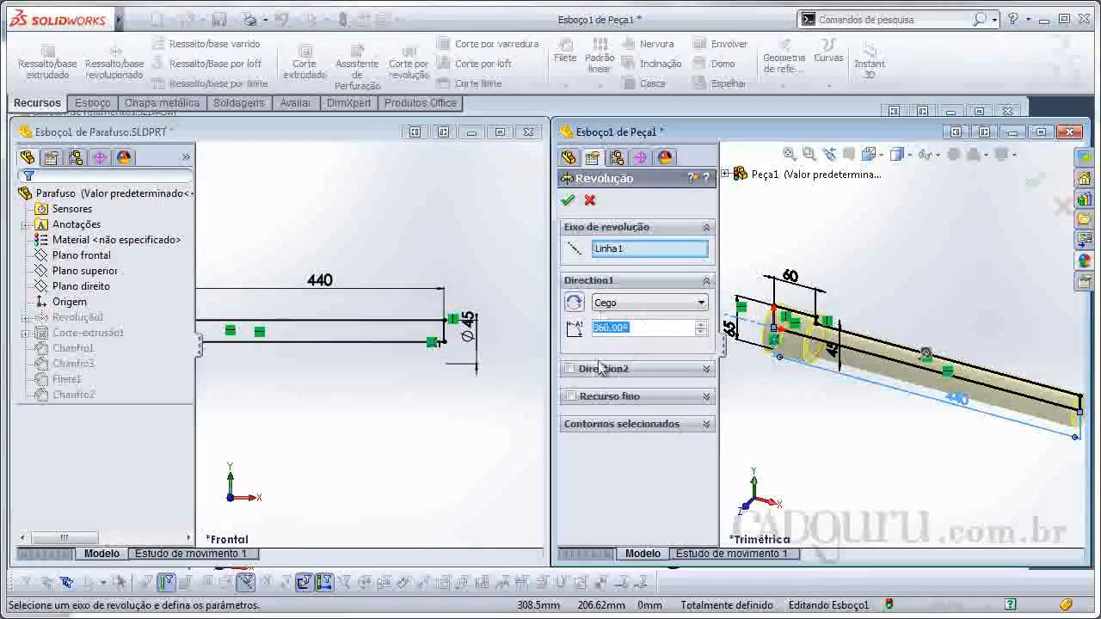
{"action": "left_click", "coordinate": [567, 200]}
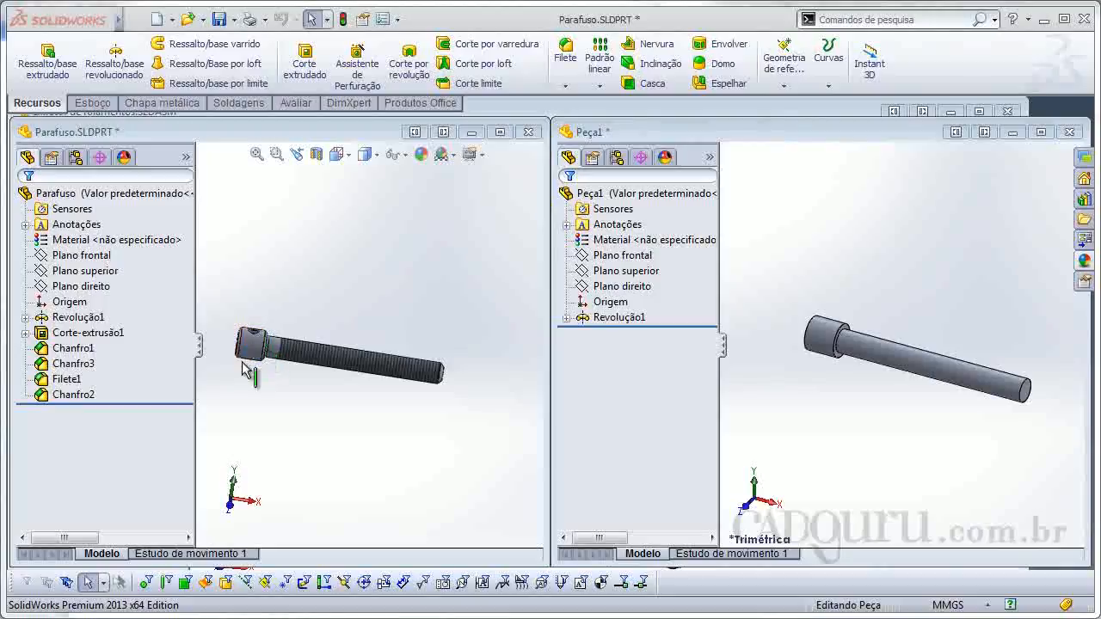
- Open the sketch of the Corte-extrusão1 hole feature in the Parafuso part to examine its dimensions
{"action": "scroll", "coordinate": [270, 364], "scroll_direction": "down", "scroll_amount": 5}
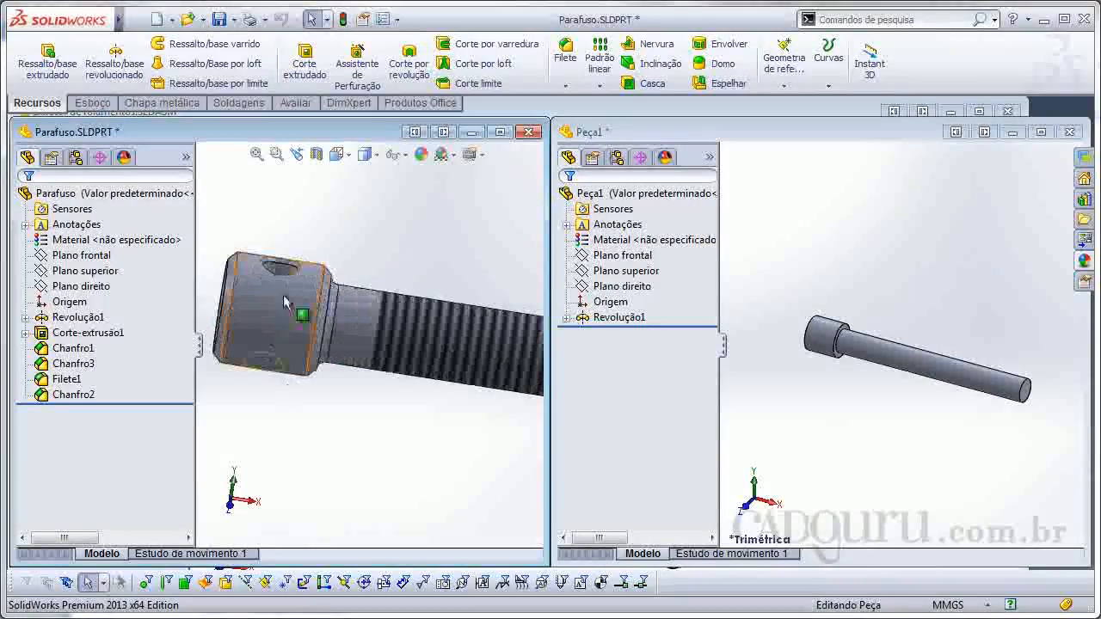
{"action": "right_click", "coordinate": [79, 338]}
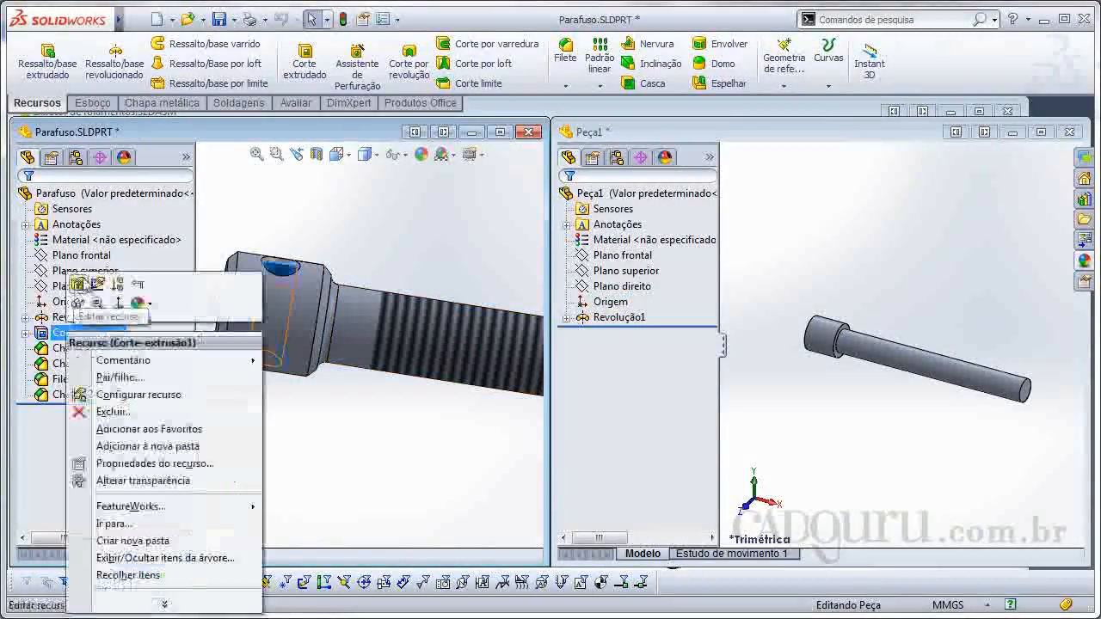
{"action": "left_click", "coordinate": [93, 287]}
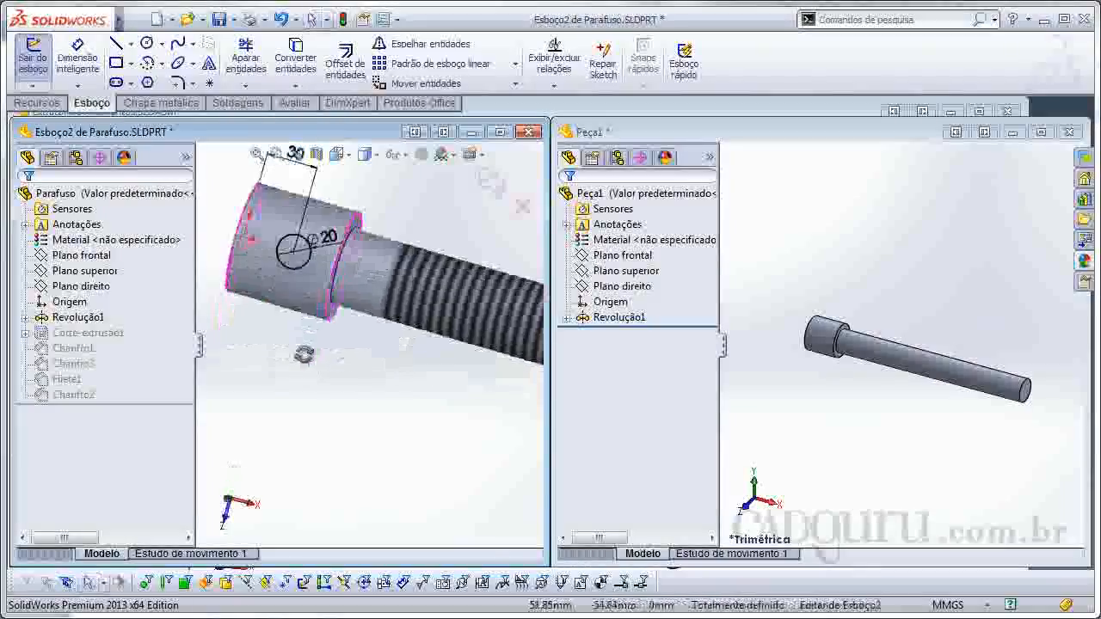
- Start a new sketch on the Plano superior plane of Peça1 and view it face-on
{"action": "left_click", "coordinate": [647, 271]}
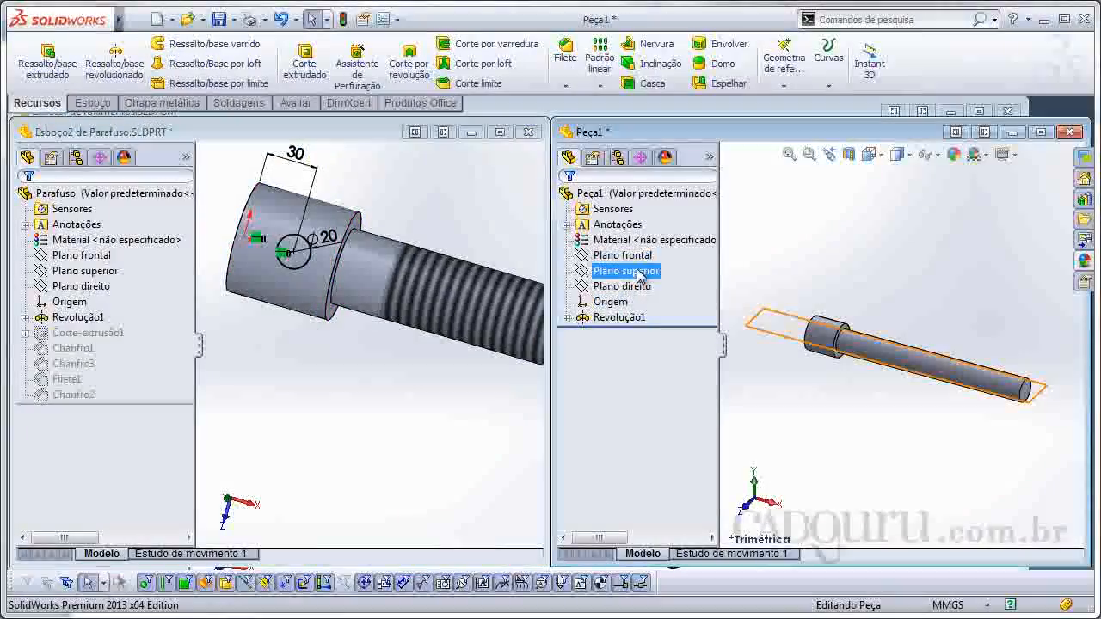
{"action": "left_click", "coordinate": [90, 102]}
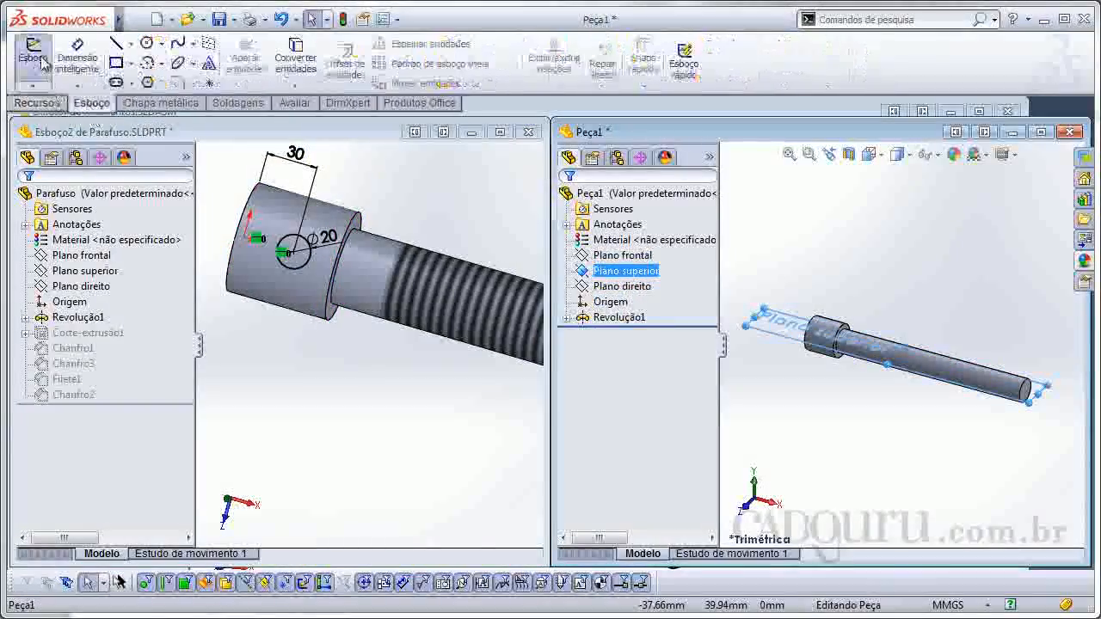
{"action": "left_click", "coordinate": [46, 64]}
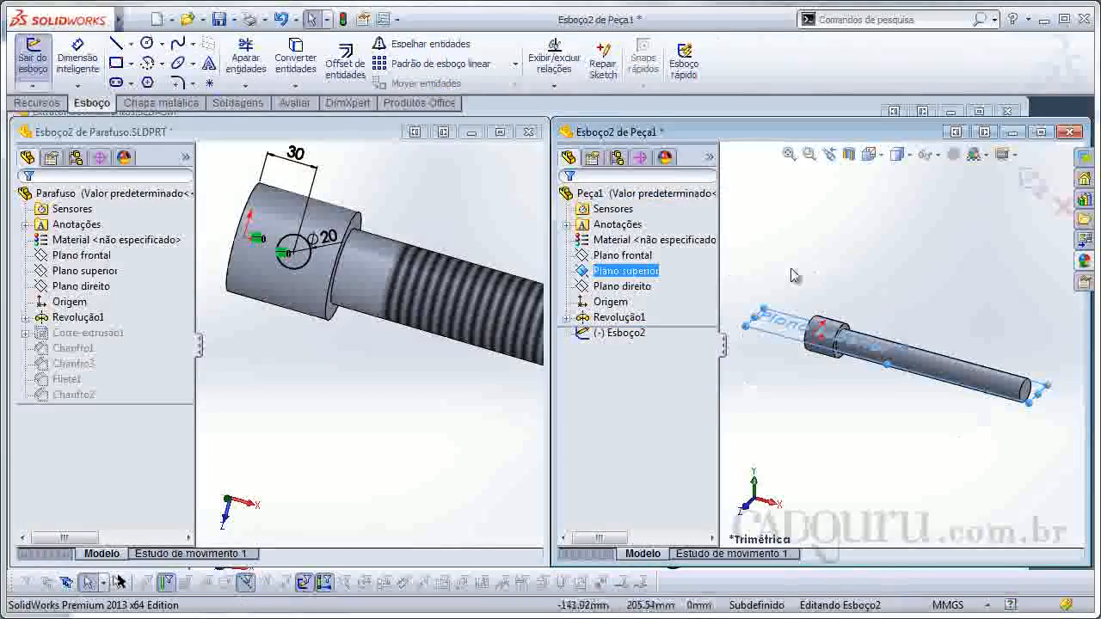
{"action": "key", "text": "space"}
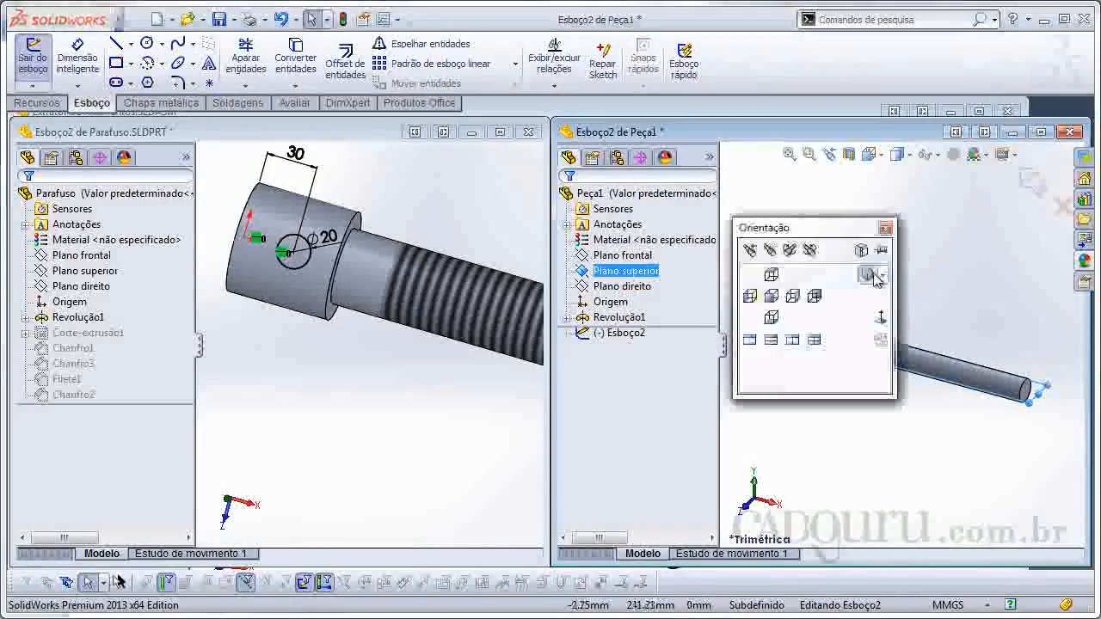
{"action": "left_click", "coordinate": [882, 320]}
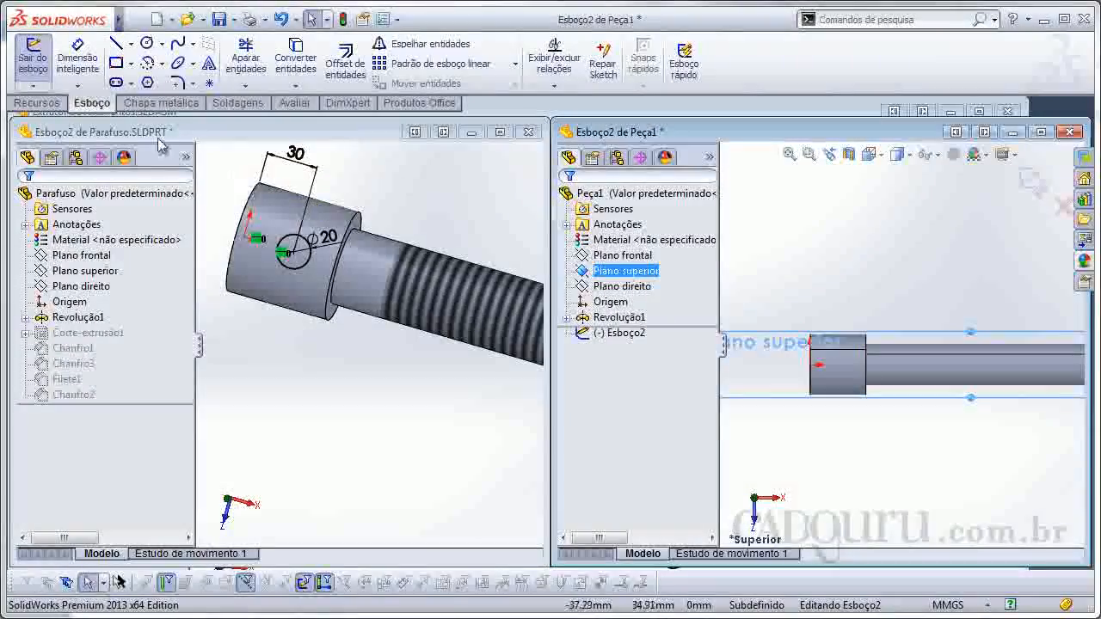
- Sketch a circle about 23 mm in diameter on the screw head, centered about 30 mm from the origin along the axis
{"action": "left_click", "coordinate": [148, 46]}
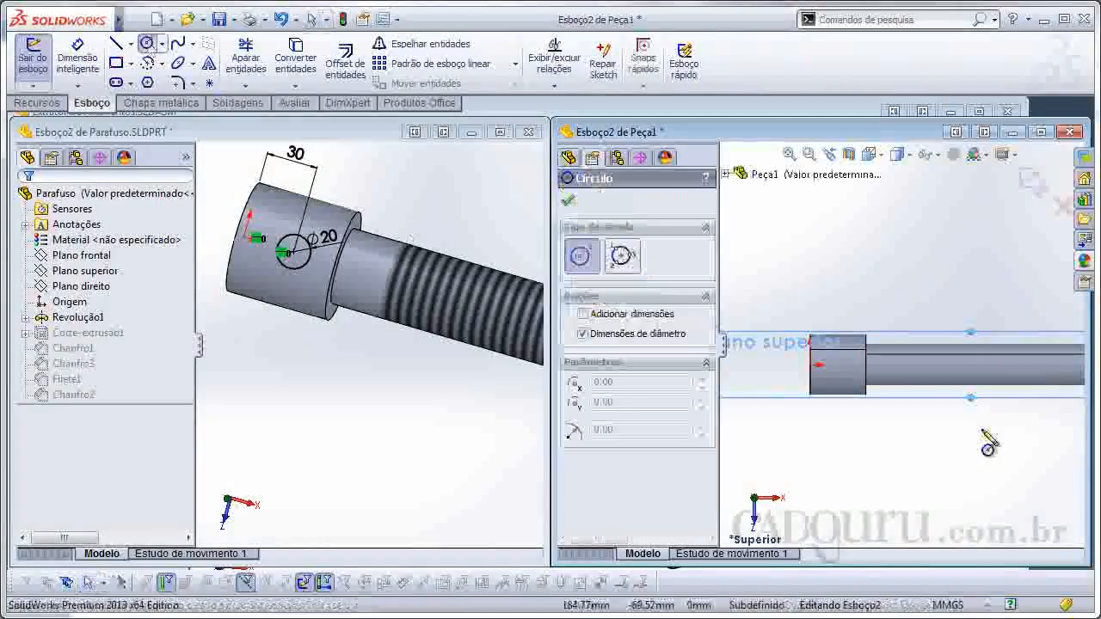
{"action": "scroll", "coordinate": [793, 388], "scroll_direction": "down", "scroll_amount": 3}
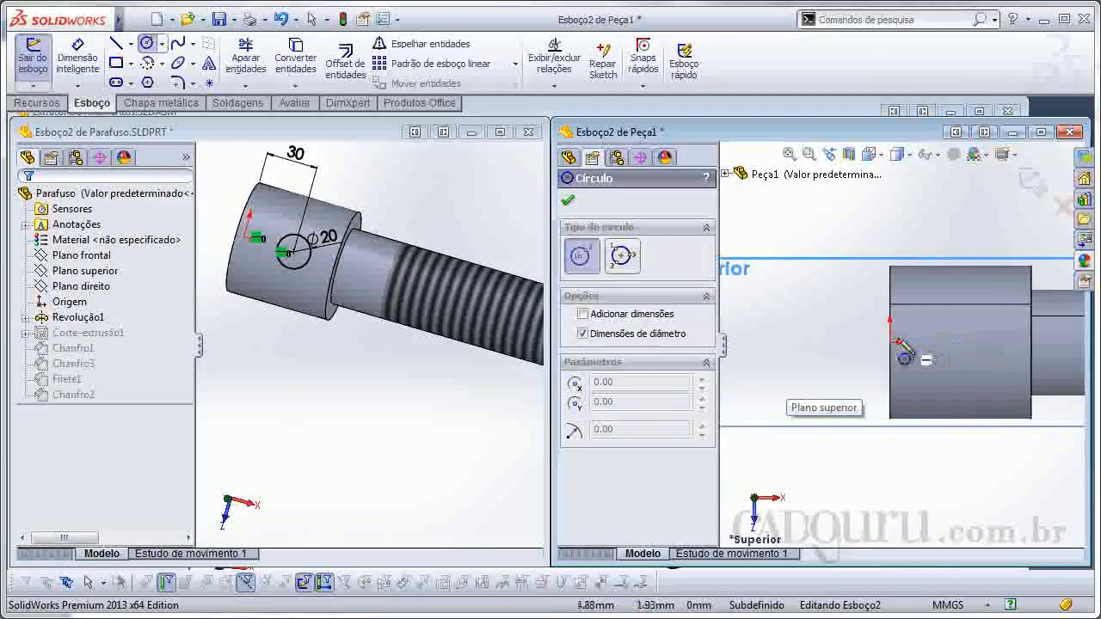
{"action": "left_click", "coordinate": [961, 342]}
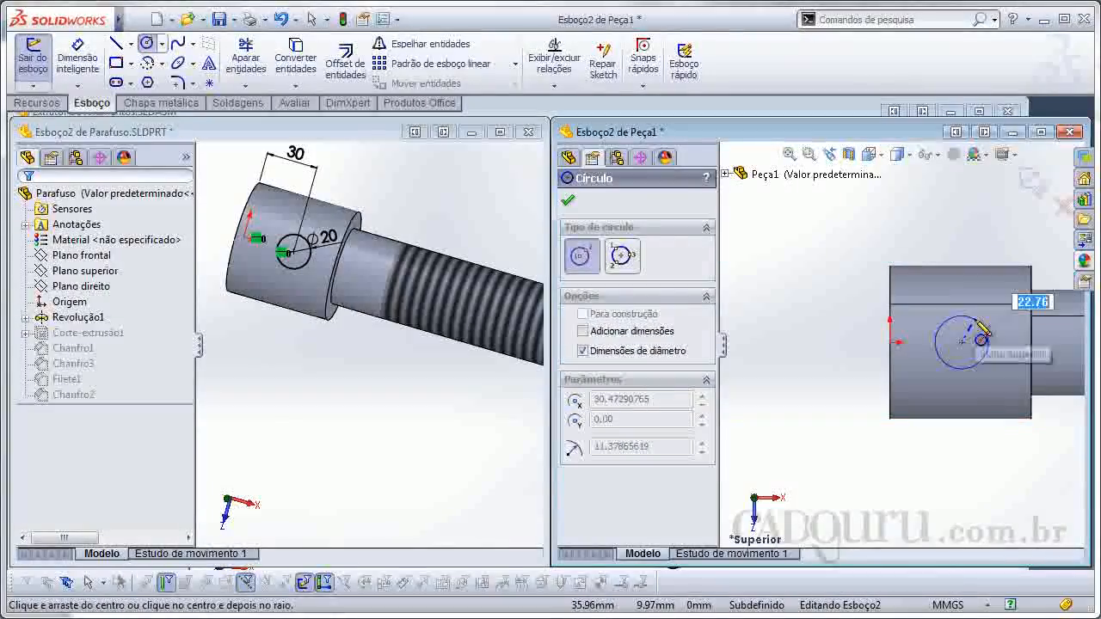
{"action": "key", "text": "Escape"}
- Add a Horizontal relation between the circle's center and the origin, and test it by moving the circle along the axis
{"action": "left_click", "coordinate": [961, 342]}
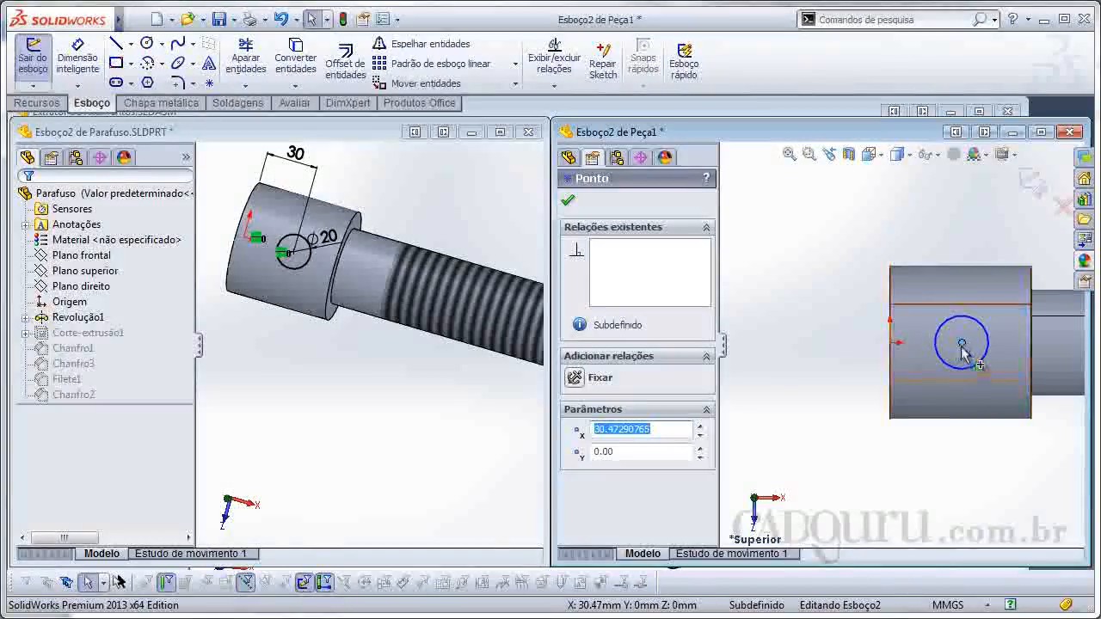
{"action": "left_click", "coordinate": [890, 343], "text": "ctrl"}
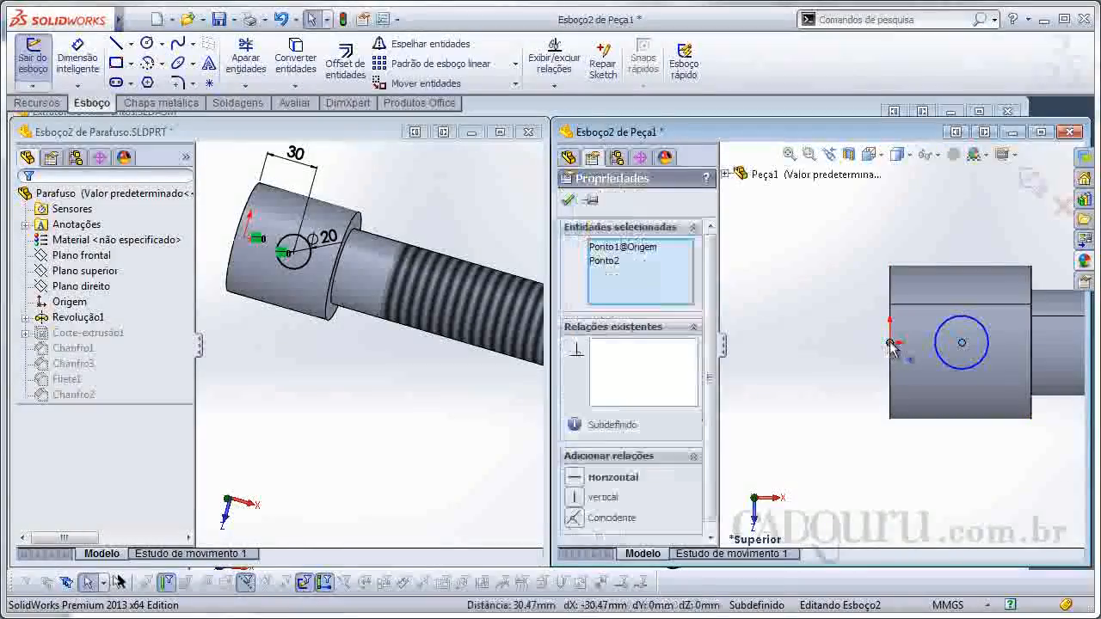
{"action": "left_click", "coordinate": [576, 486]}
{"action": "left_click", "coordinate": [853, 389]}
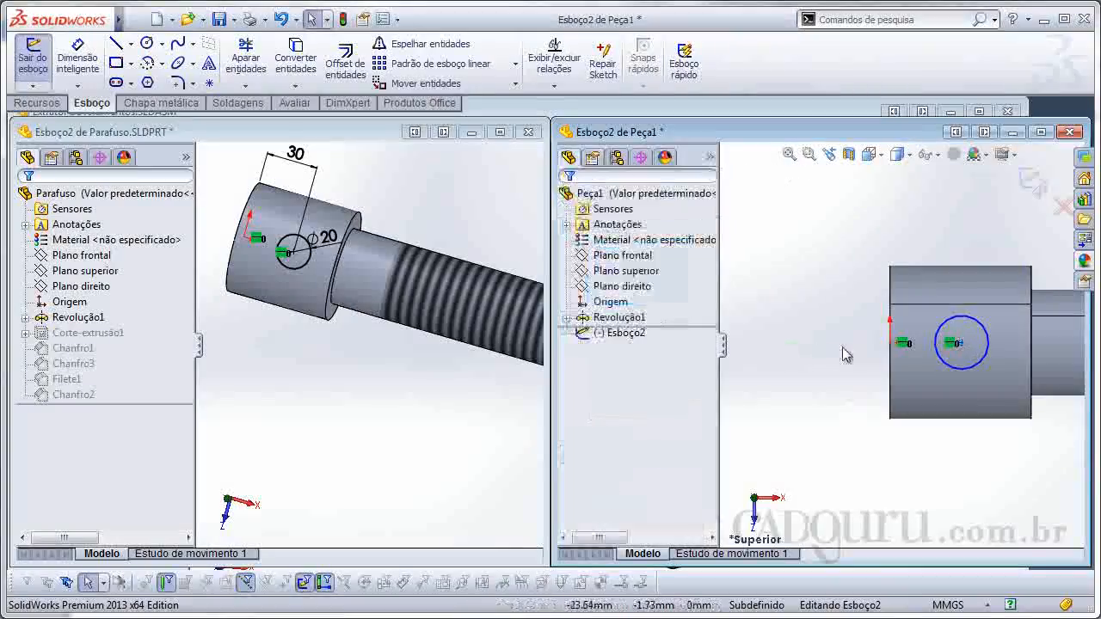
{"action": "left_click", "coordinate": [961, 343]}
{"action": "left_click_drag", "start_coordinate": [961, 343], "coordinate": [989, 426]}
{"action": "left_click_drag", "start_coordinate": [915, 428], "coordinate": [946, 413]}
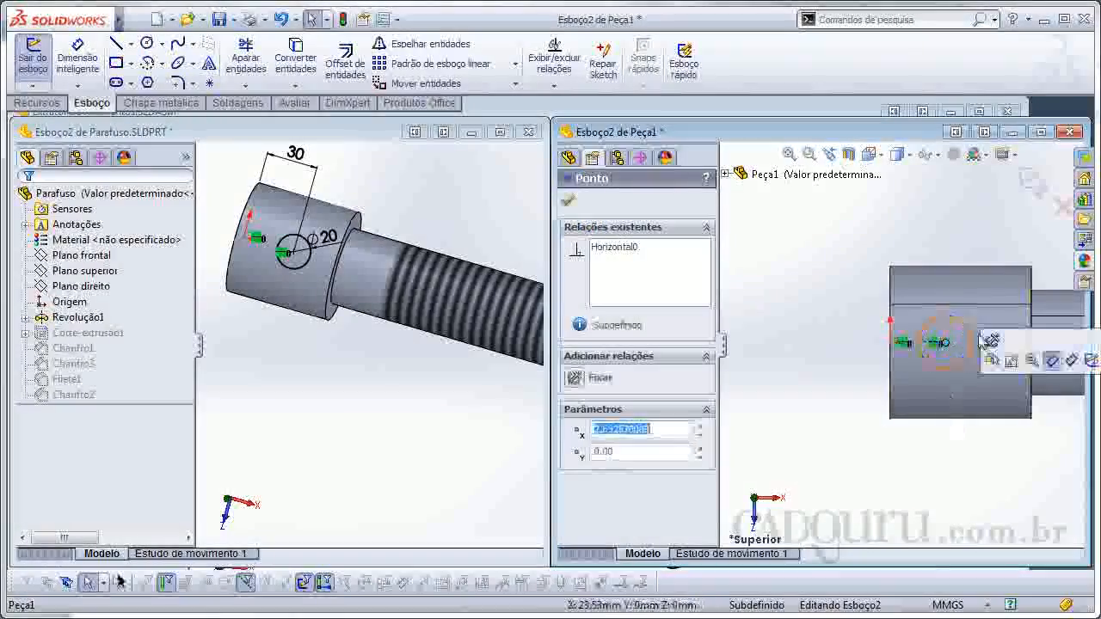
{"action": "left_click", "coordinate": [821, 263]}
- Dimension the circle's diameter as 20 mm
{"action": "key", "text": "d"}
{"action": "left_click", "coordinate": [964, 325]}
{"action": "left_click", "coordinate": [985, 325]}
{"action": "type", "text": "20"}
{"action": "key", "text": "Return"}
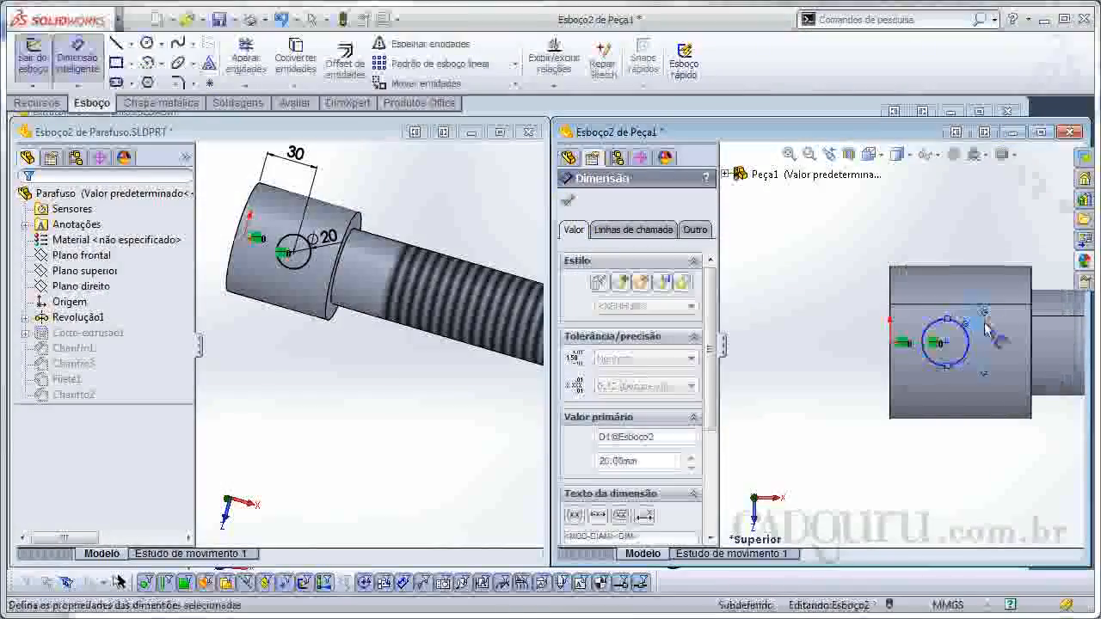
- Dimension the distance from the origin at the head's end face to the circle's center as 30 mm
{"action": "left_click", "coordinate": [946, 344]}
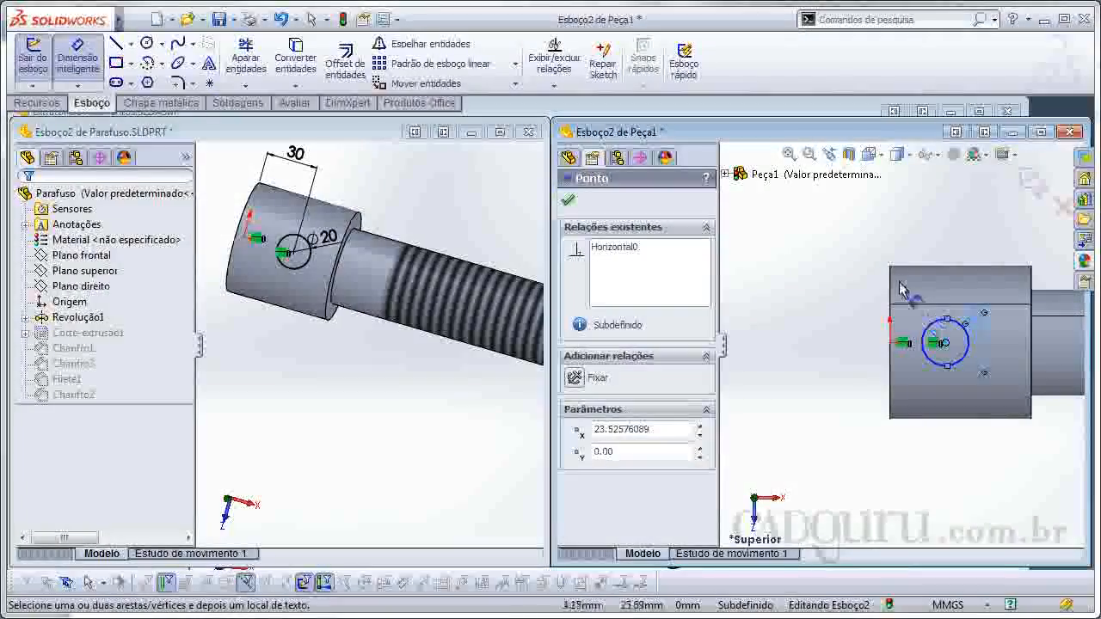
{"action": "left_click", "coordinate": [886, 344]}
{"action": "left_click", "coordinate": [929, 202]}
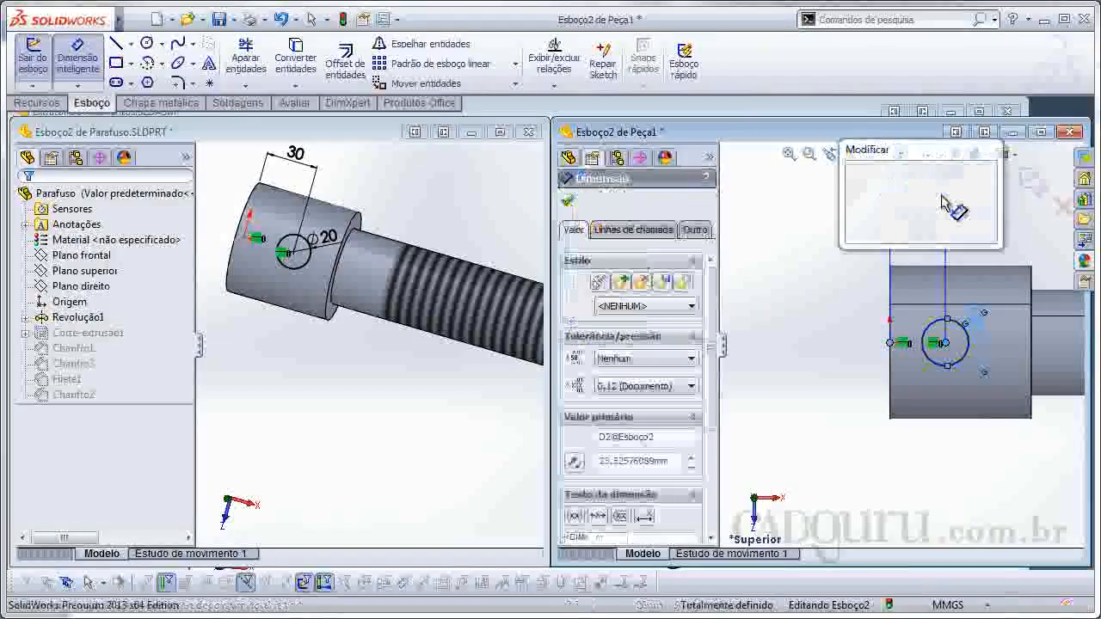
{"action": "type", "text": "30"}
{"action": "key", "text": "Return"}
{"action": "scroll", "coordinate": [1006, 430], "scroll_direction": "up", "scroll_amount": 3}
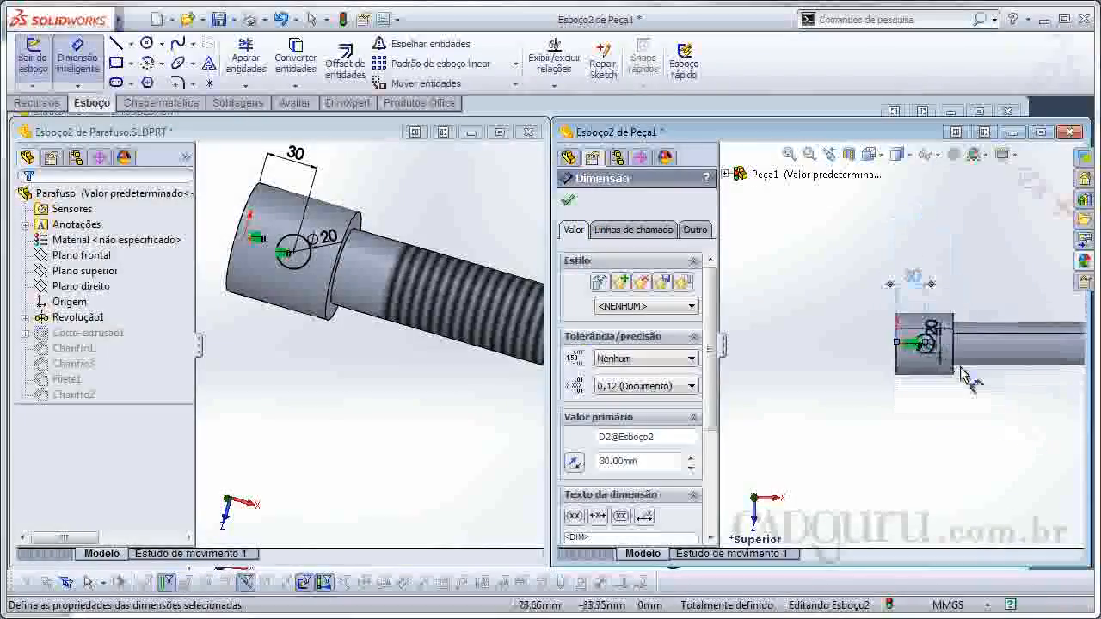
{"action": "key", "text": "Escape"}
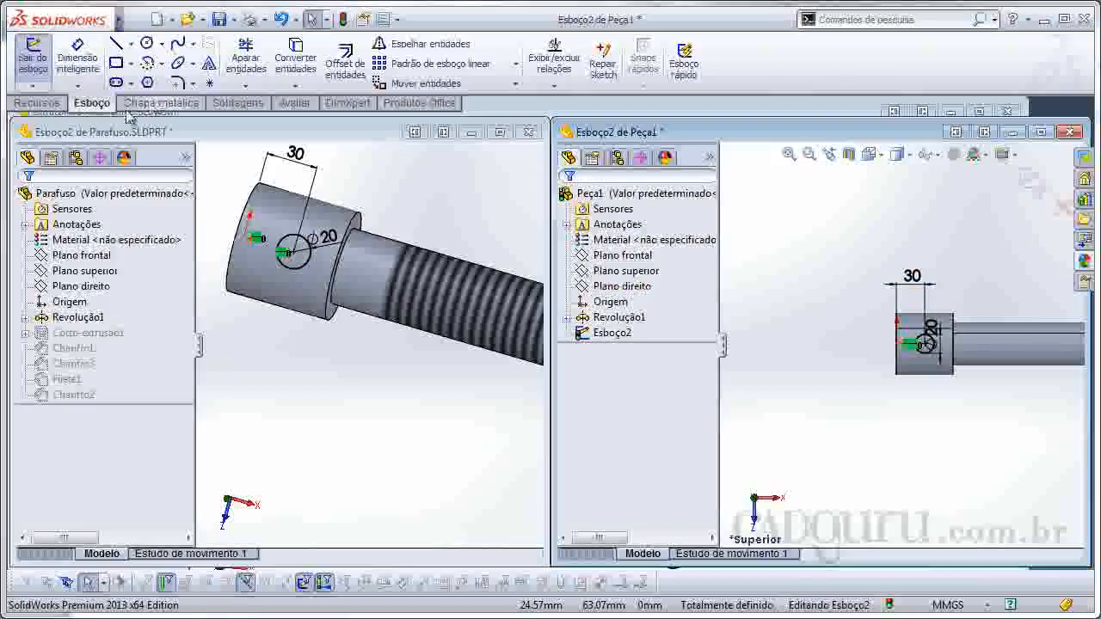
- Cut the circle through the screw head with an extruded cut set to Passante in both directions
{"action": "left_click", "coordinate": [38, 102]}
{"action": "left_click", "coordinate": [304, 60]}
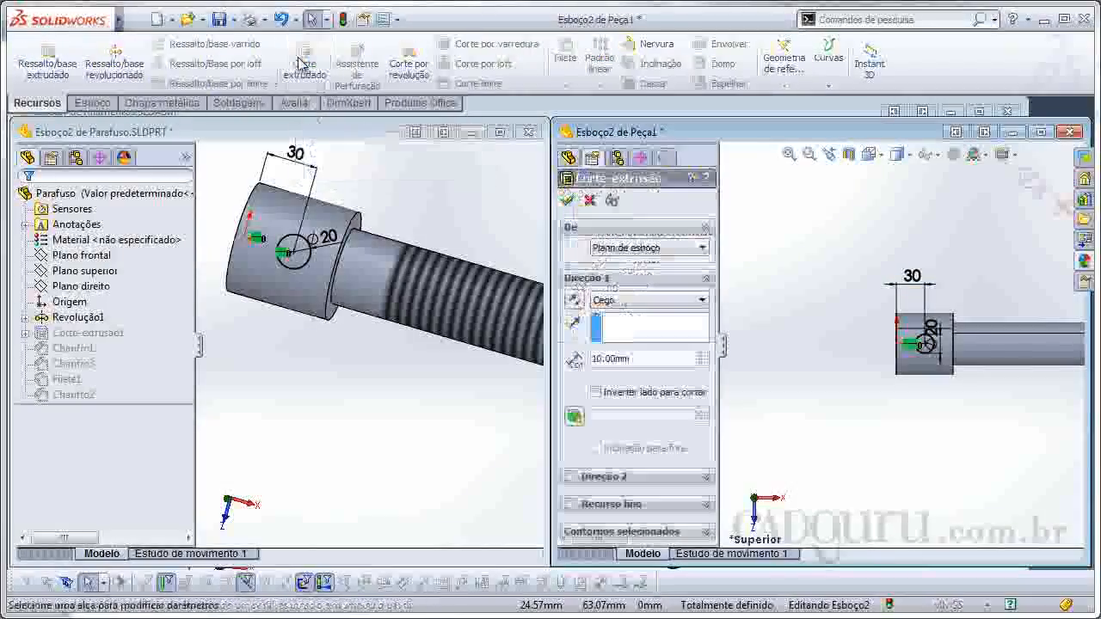
{"action": "left_click", "coordinate": [607, 300]}
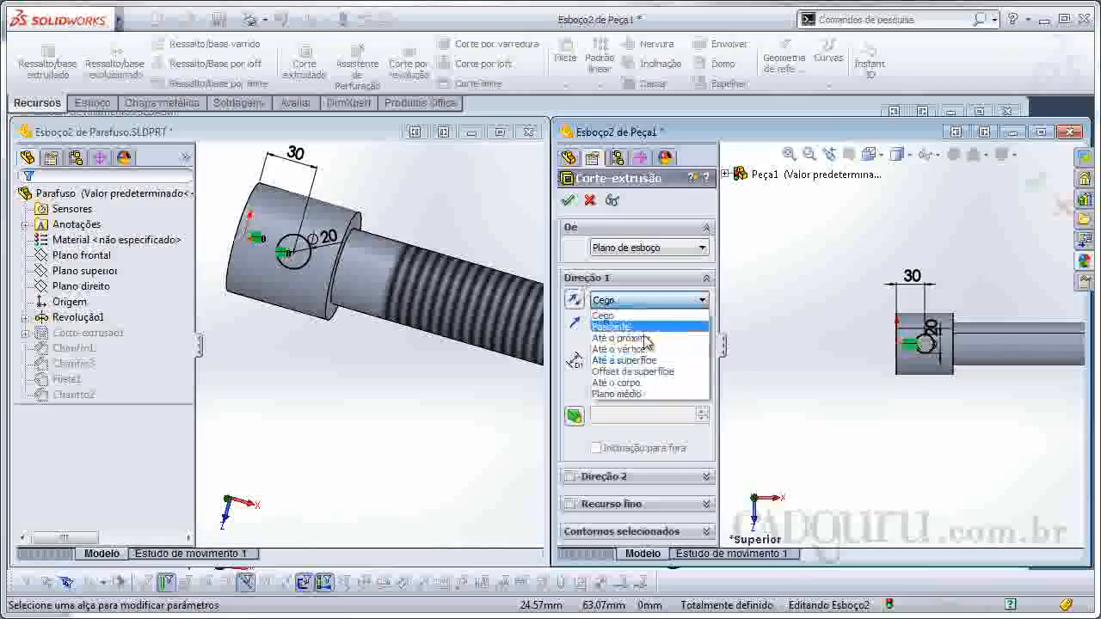
{"action": "left_click", "coordinate": [615, 327]}
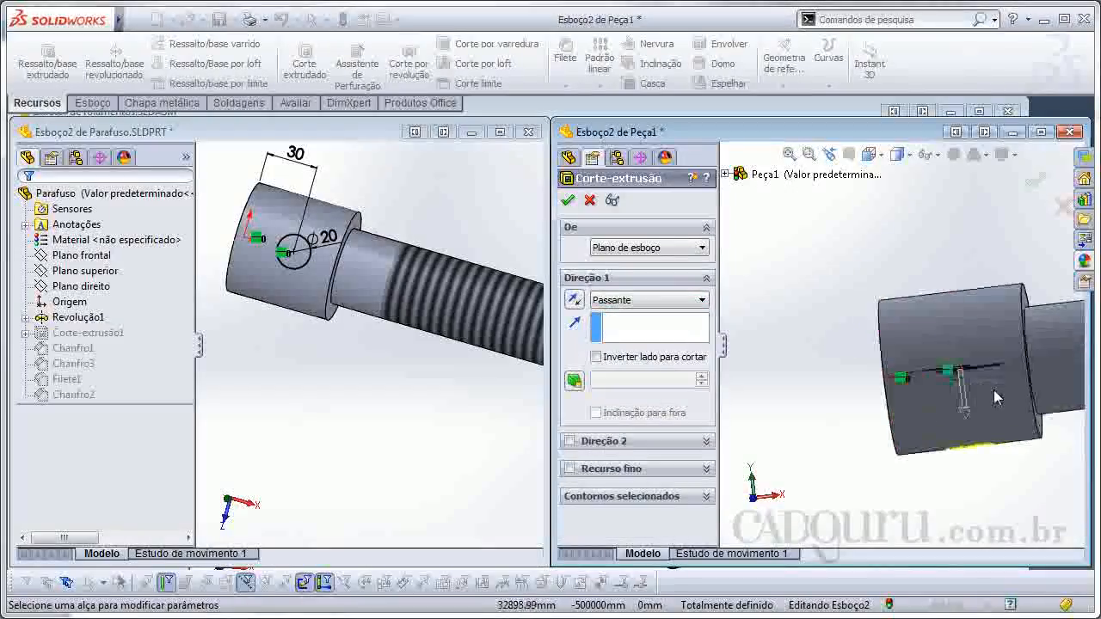
{"action": "left_click", "coordinate": [570, 441]}
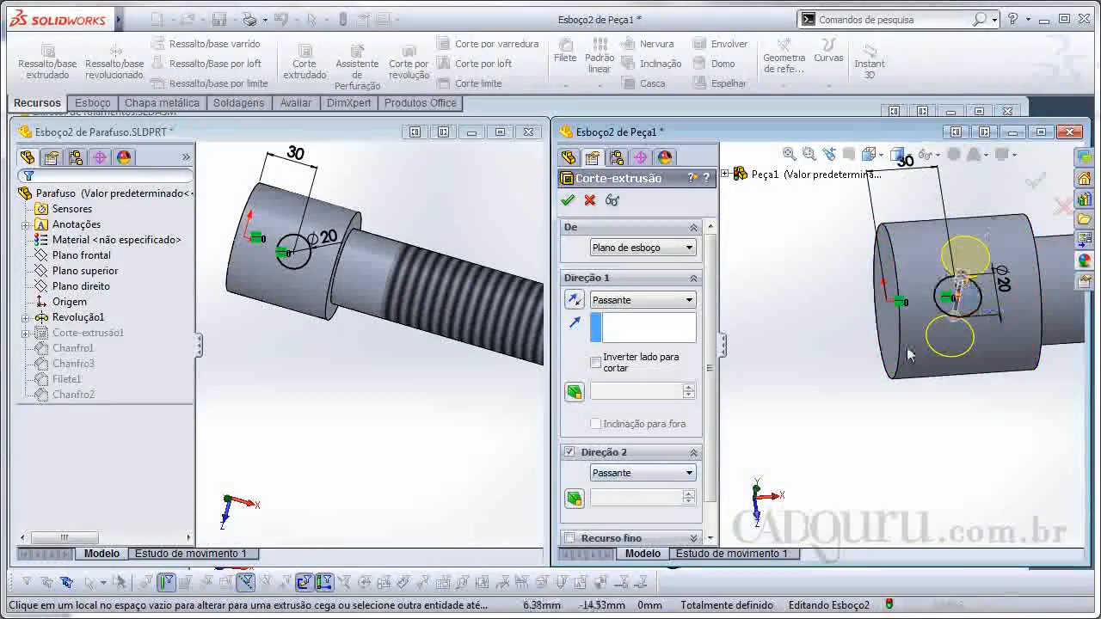
{"action": "left_click", "coordinate": [1036, 180]}
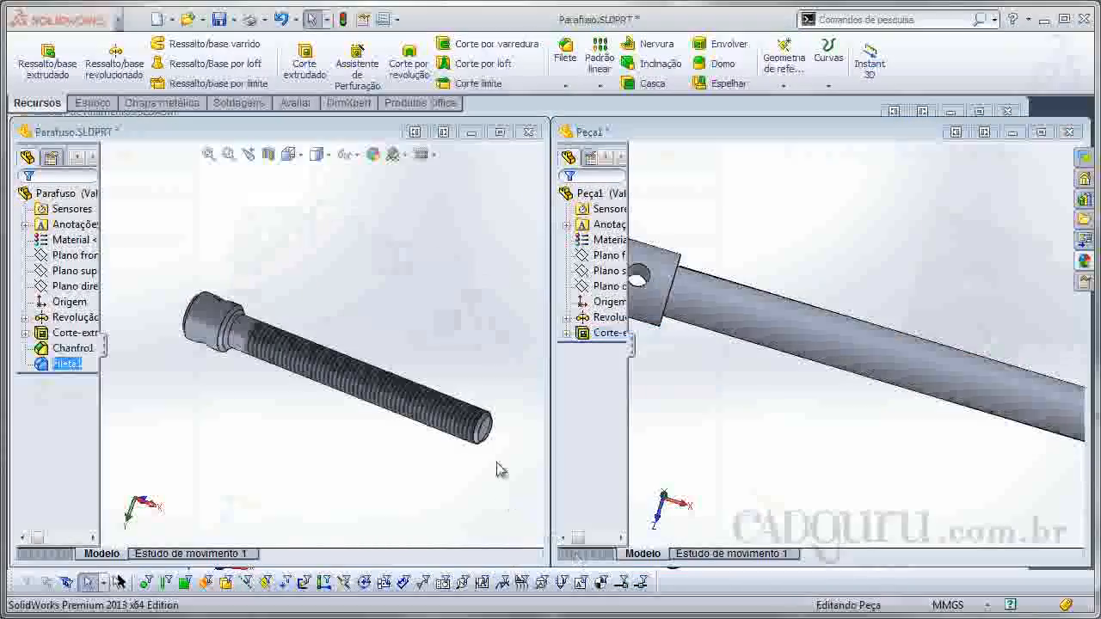
- Examine the chamfered end of the threaded shank on the reference Parafuso screw
{"action": "middle_click_drag", "start_coordinate": [478, 421], "coordinate": [268, 301]}
{"action": "scroll", "coordinate": [525, 522], "scroll_direction": "up", "scroll_amount": 2}
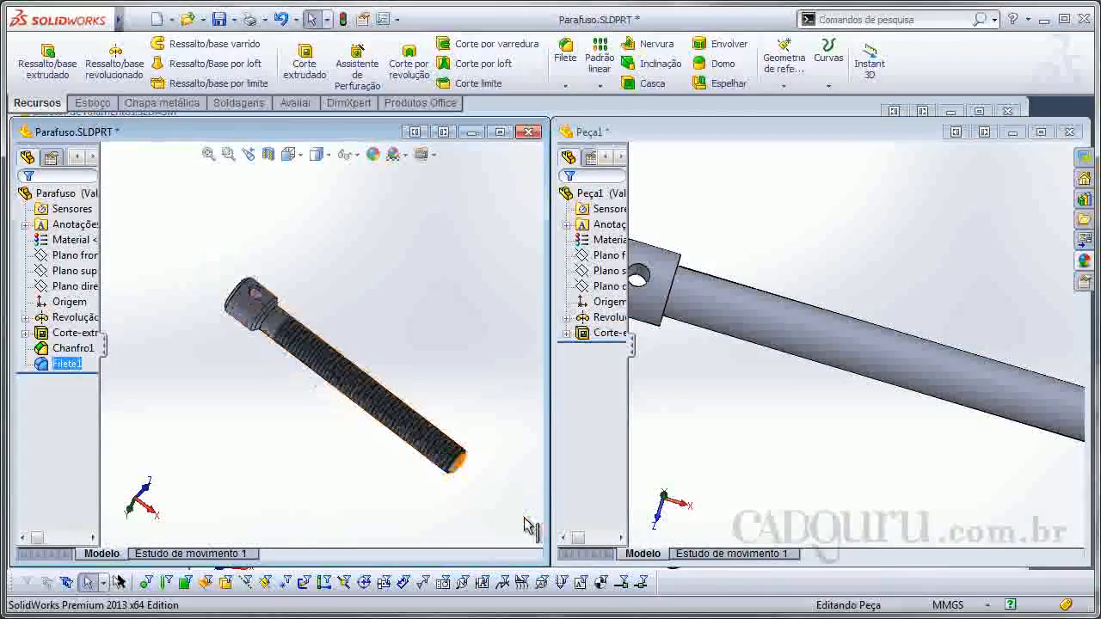
{"action": "scroll", "coordinate": [456, 466], "scroll_direction": "down", "scroll_amount": 6}
{"action": "mouse_move", "coordinate": [400, 395]}
{"action": "middle_mouse_down"}
{"action": "mouse_move", "coordinate": [387, 364]}
{"action": "mouse_move", "coordinate": [438, 332]}
{"action": "mouse_move", "coordinate": [417, 421]}
{"action": "mouse_move", "coordinate": [411, 413]}
{"action": "middle_mouse_up"}
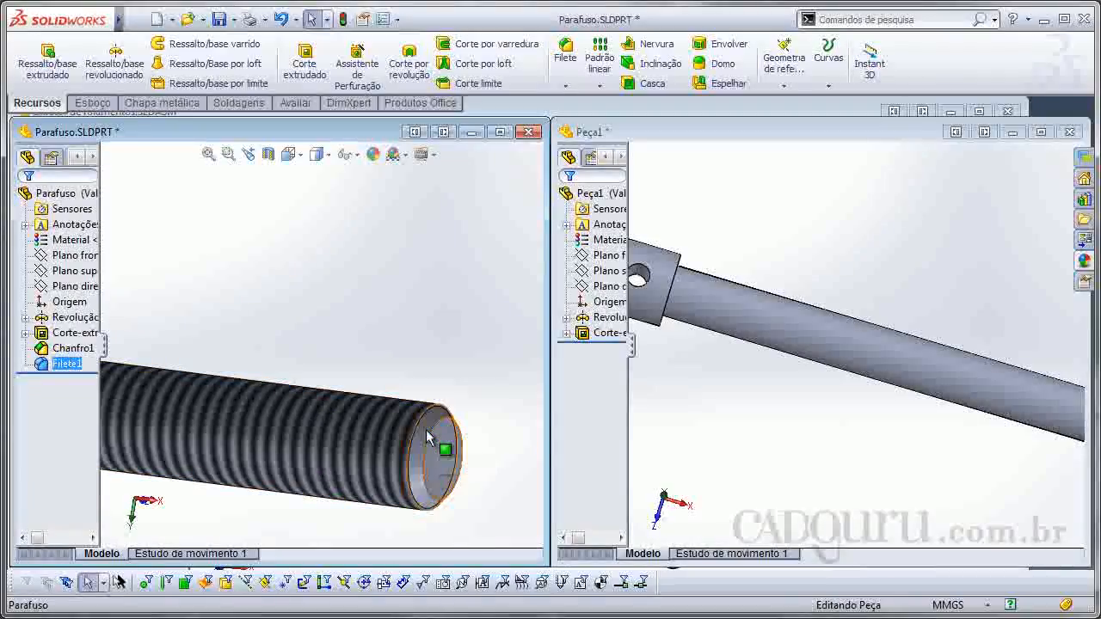
{"action": "scroll", "coordinate": [430, 433], "scroll_direction": "down", "scroll_amount": 2}
{"action": "middle_click_drag", "start_coordinate": [430, 433], "coordinate": [427, 449]}
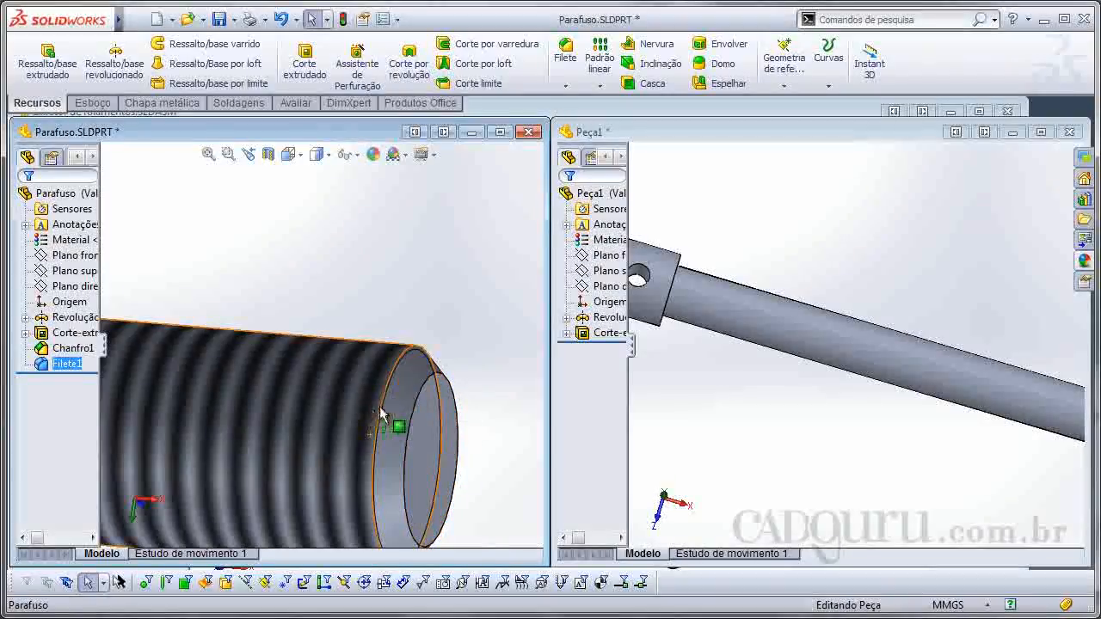
- Inspect the cross hole in the head of the reference Parafuso screw from several angles
{"action": "scroll", "coordinate": [323, 400], "scroll_direction": "up", "scroll_amount": 3}
{"action": "scroll", "coordinate": [323, 399], "scroll_direction": "up", "scroll_amount": 5}
{"action": "scroll", "coordinate": [152, 345], "scroll_direction": "down", "scroll_amount": 3}
{"action": "middle_click_drag", "start_coordinate": [175, 325], "coordinate": [279, 330], "text": "ctrl"}
{"action": "scroll", "coordinate": [263, 307], "scroll_direction": "down", "scroll_amount": 5}
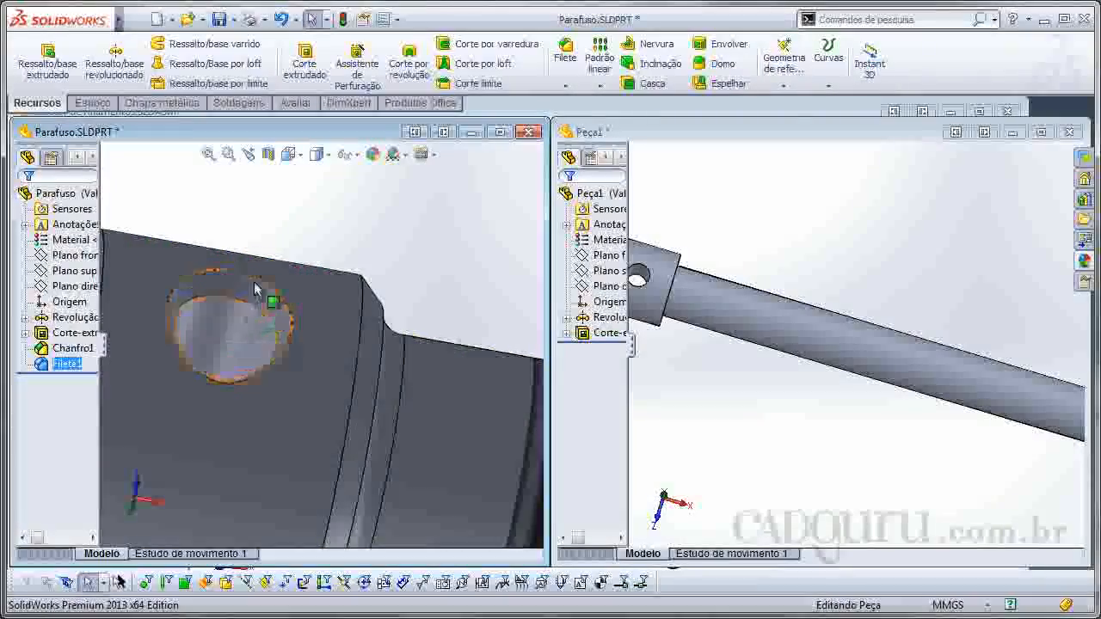
{"action": "middle_click_drag", "start_coordinate": [206, 320], "coordinate": [361, 356]}
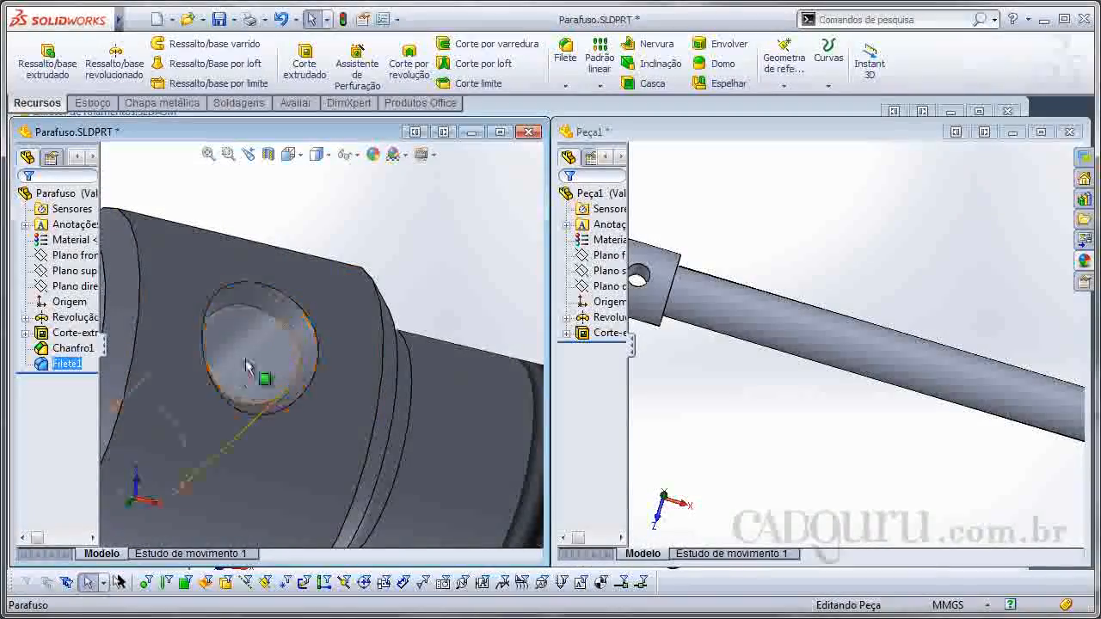
{"action": "scroll", "coordinate": [320, 314], "scroll_direction": "up", "scroll_amount": 4}
{"action": "middle_click_drag", "start_coordinate": [233, 376], "coordinate": [296, 340]}
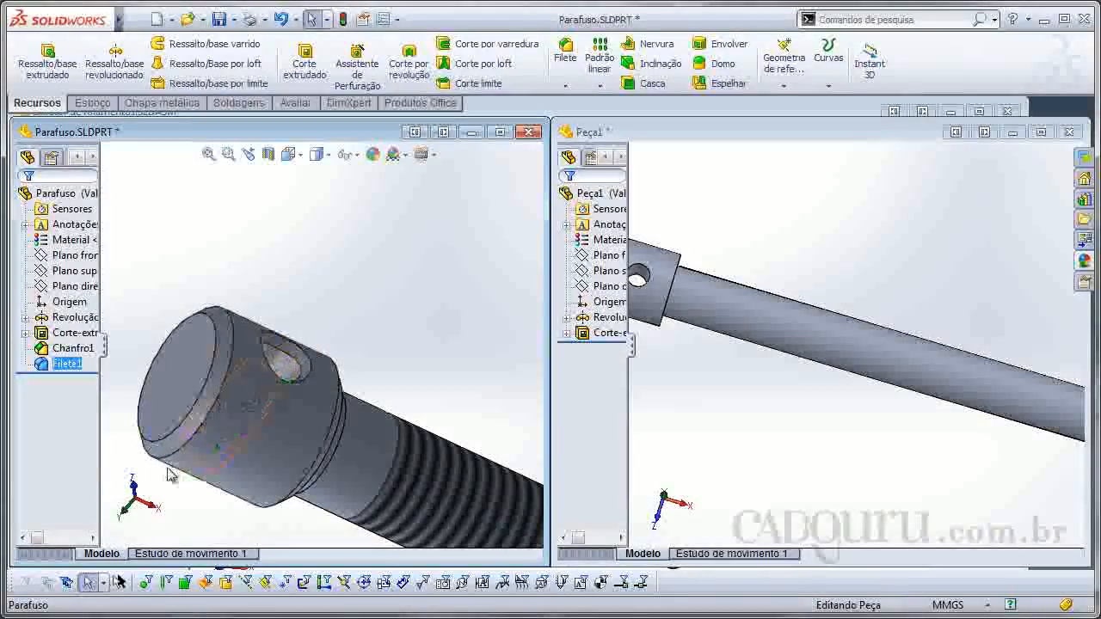
- Examine the chamfered head edges and the fillet between head and shank on the reference Parafuso screw
{"action": "scroll", "coordinate": [281, 361], "scroll_direction": "up", "scroll_amount": 3}
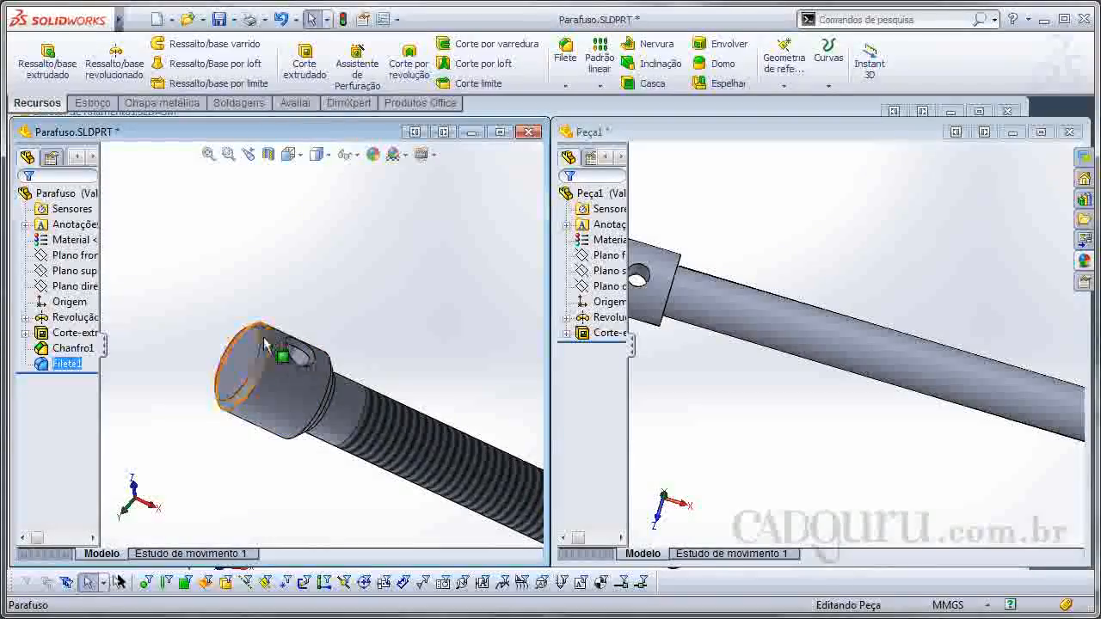
{"action": "scroll", "coordinate": [271, 341], "scroll_direction": "down", "scroll_amount": 5}
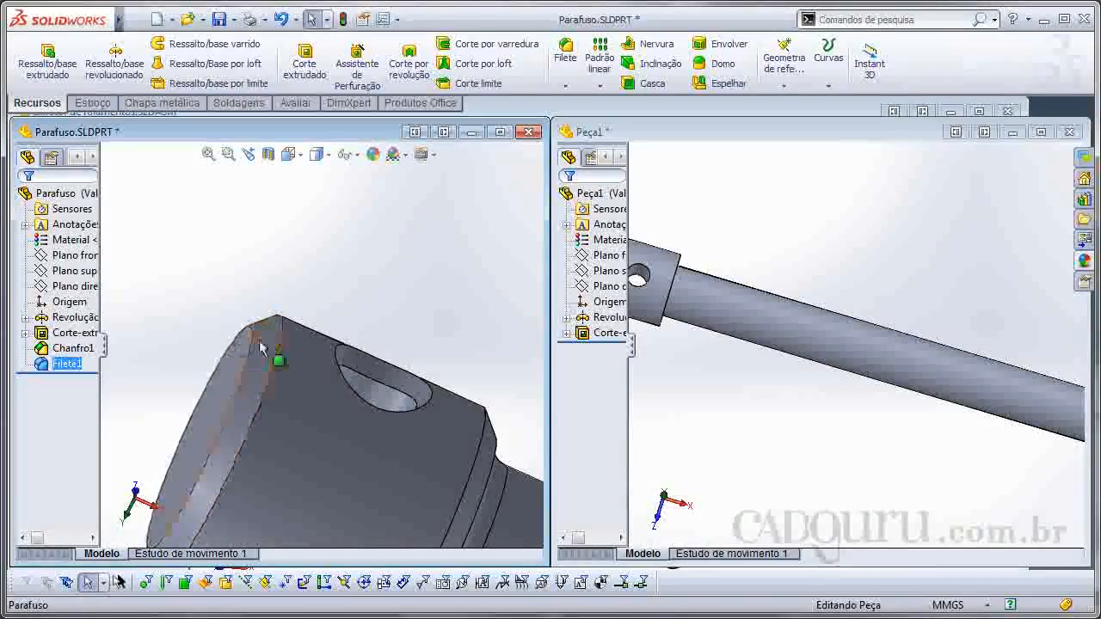
{"action": "scroll", "coordinate": [318, 344], "scroll_direction": "up", "scroll_amount": 5}
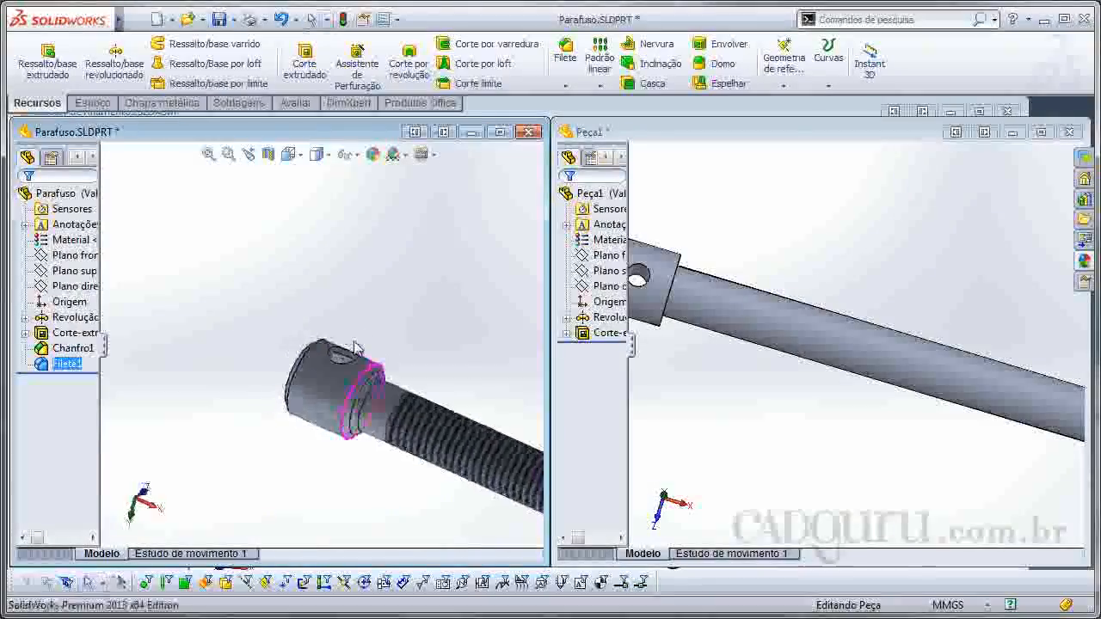
{"action": "scroll", "coordinate": [354, 340], "scroll_direction": "down", "scroll_amount": 5}
{"action": "scroll", "coordinate": [318, 383], "scroll_direction": "up", "scroll_amount": 3}
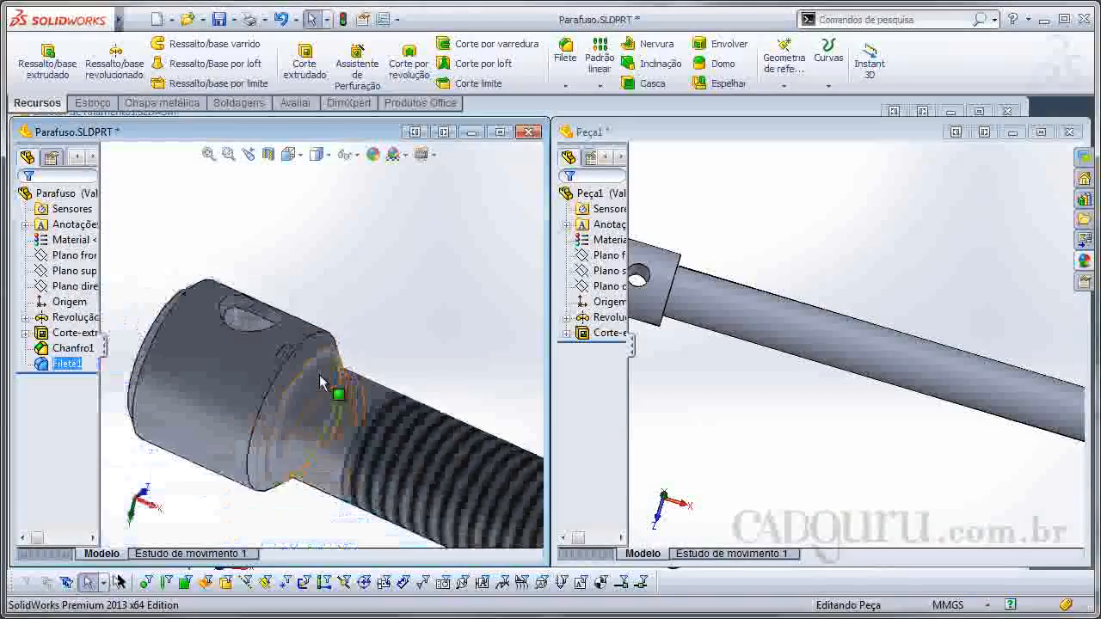
{"action": "scroll", "coordinate": [322, 385], "scroll_direction": "down", "scroll_amount": 3}
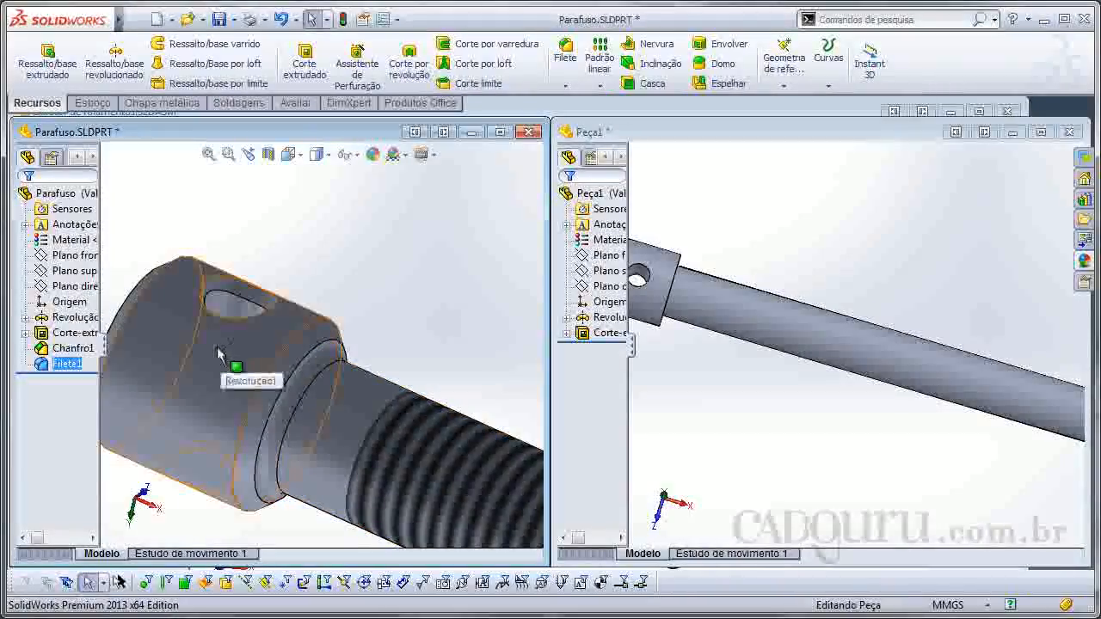
{"action": "scroll", "coordinate": [228, 391], "scroll_direction": "up", "scroll_amount": 5}
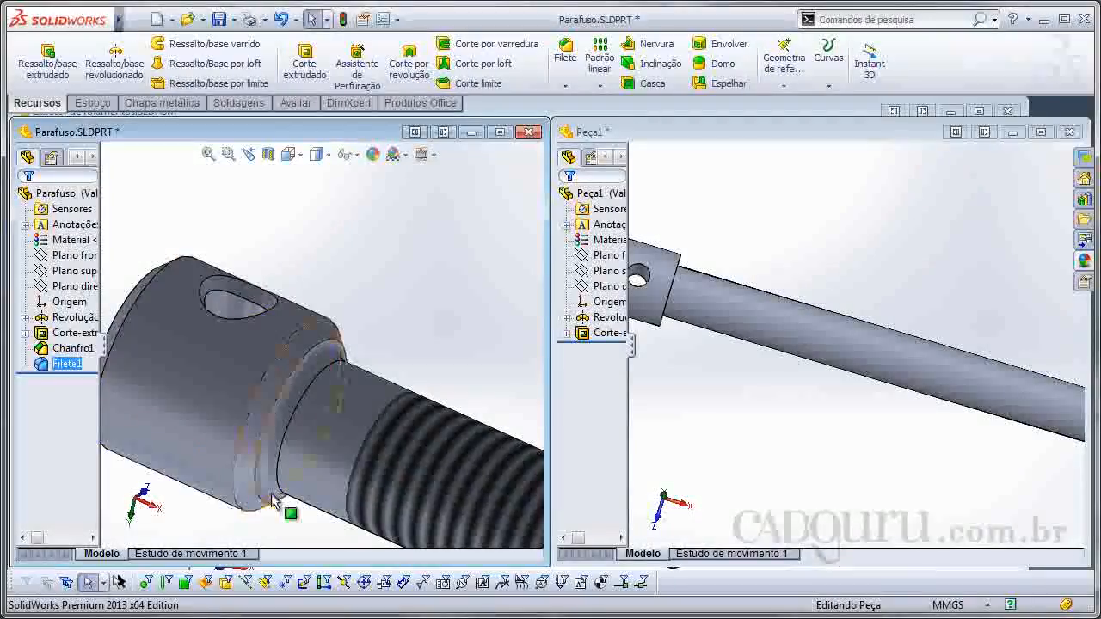
{"action": "scroll", "coordinate": [331, 404], "scroll_direction": "down", "scroll_amount": 4}
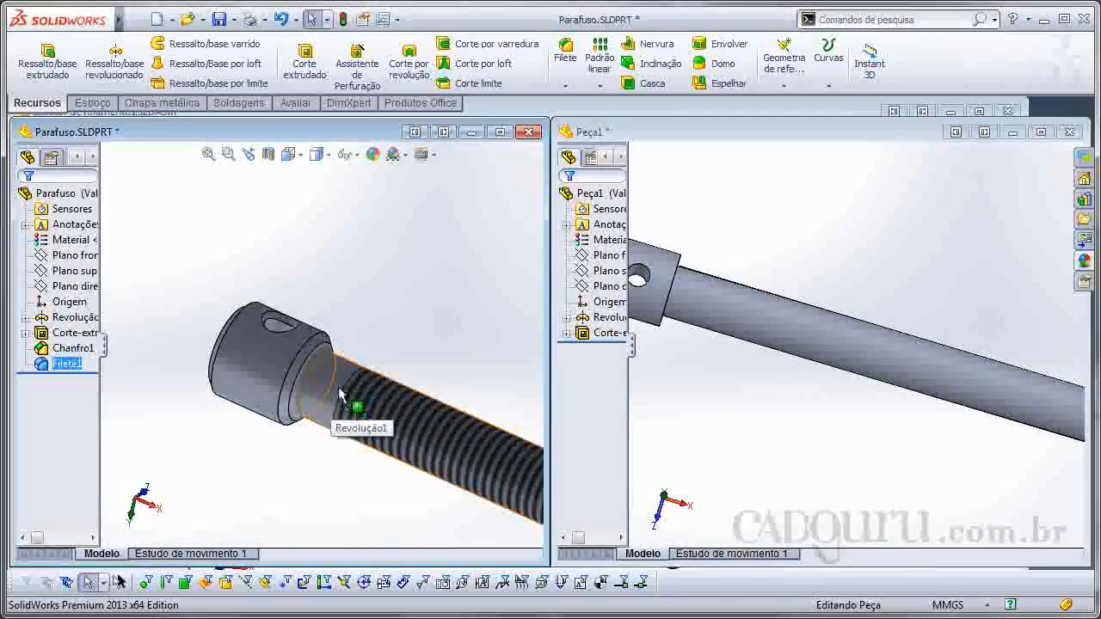
- Compare the reference Parafuso screw without and with its head-to-shank fillet by rolling the model back before Filete1 and forward again
{"action": "scroll", "coordinate": [297, 365], "scroll_direction": "down", "scroll_amount": 4}
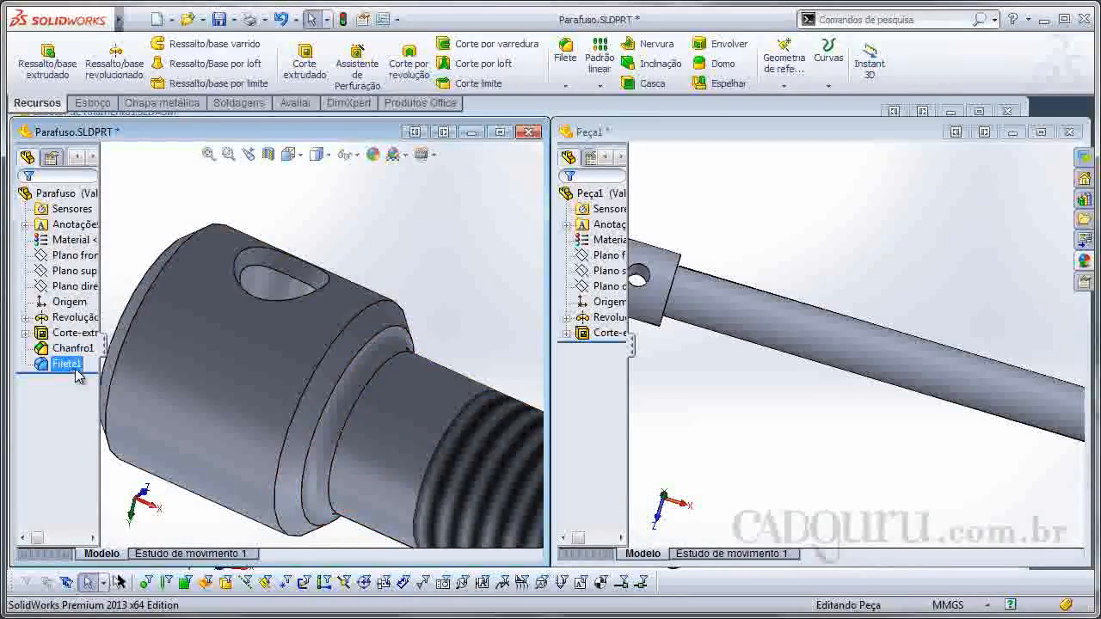
{"action": "left_click_drag", "start_coordinate": [91, 371], "coordinate": [92, 350]}
{"action": "middle_click_drag", "start_coordinate": [396, 361], "coordinate": [342, 366]}
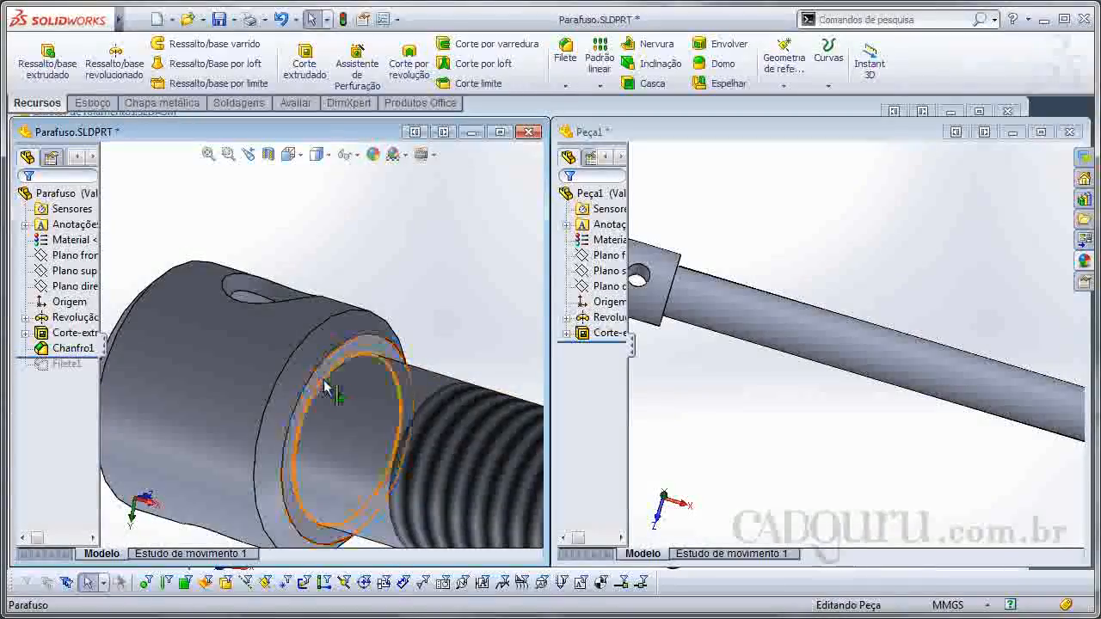
{"action": "left_click_drag", "start_coordinate": [53, 356], "coordinate": [62, 374]}
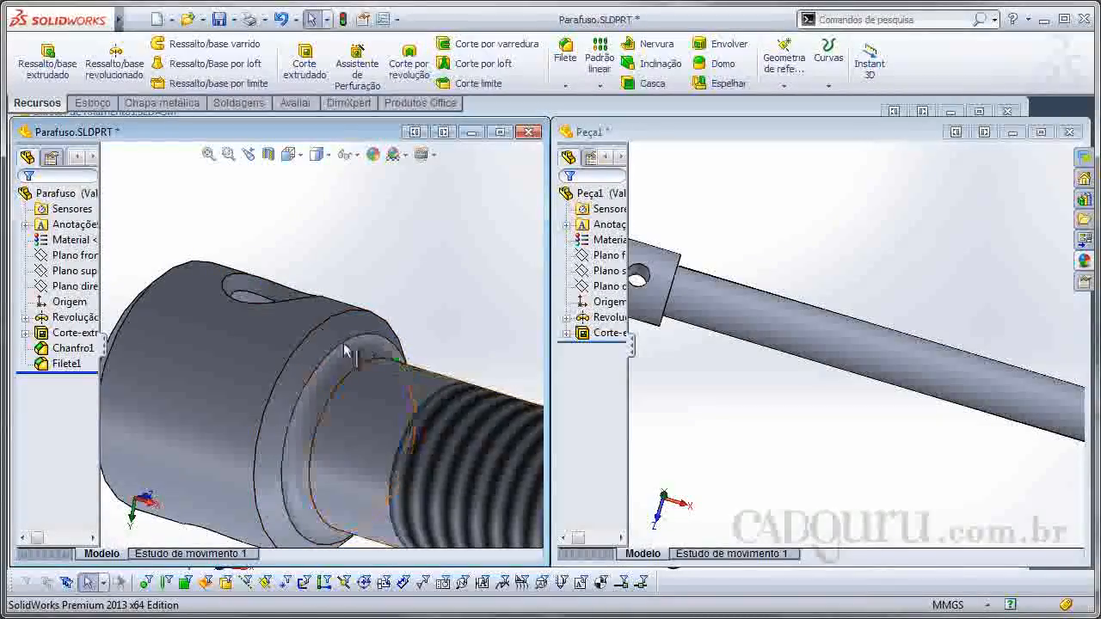
{"action": "scroll", "coordinate": [416, 356], "scroll_direction": "up", "scroll_amount": 9}
{"action": "scroll", "coordinate": [416, 369], "scroll_direction": "down", "scroll_amount": 2}
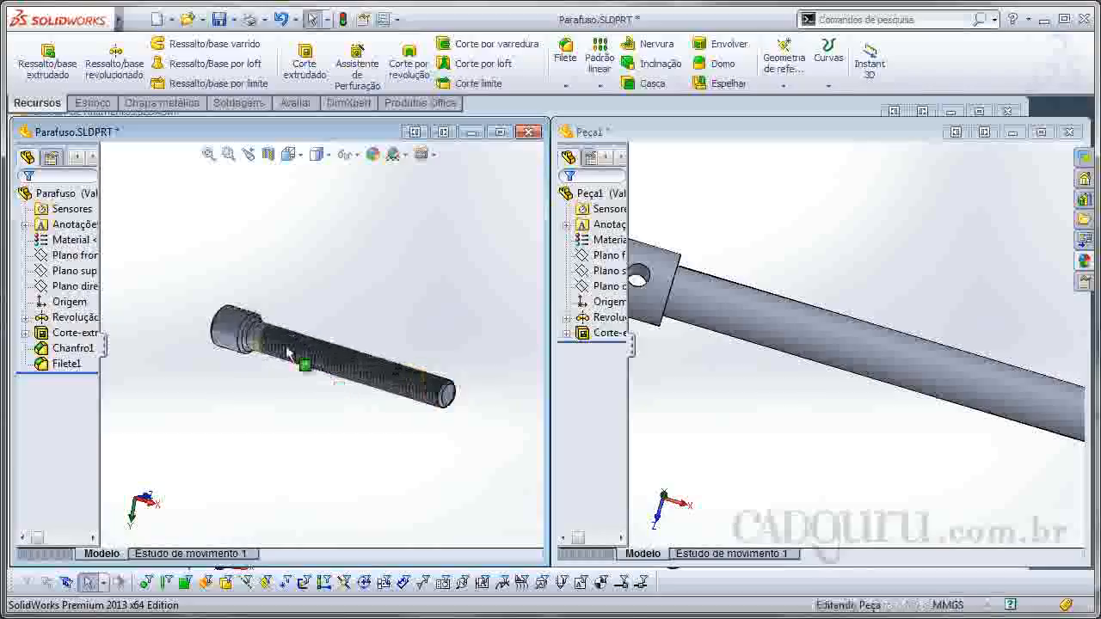
- In Peça1, start a chamfer with a 5 mm distance on both outer circular edges of the screw head
{"action": "left_click", "coordinate": [777, 249]}
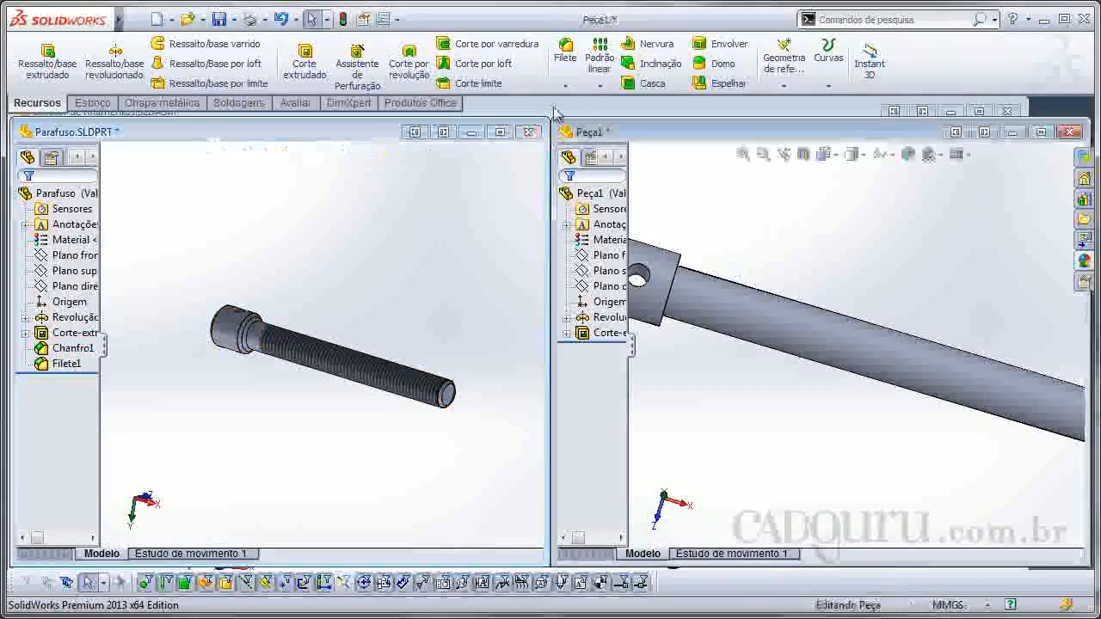
{"action": "left_click", "coordinate": [565, 86]}
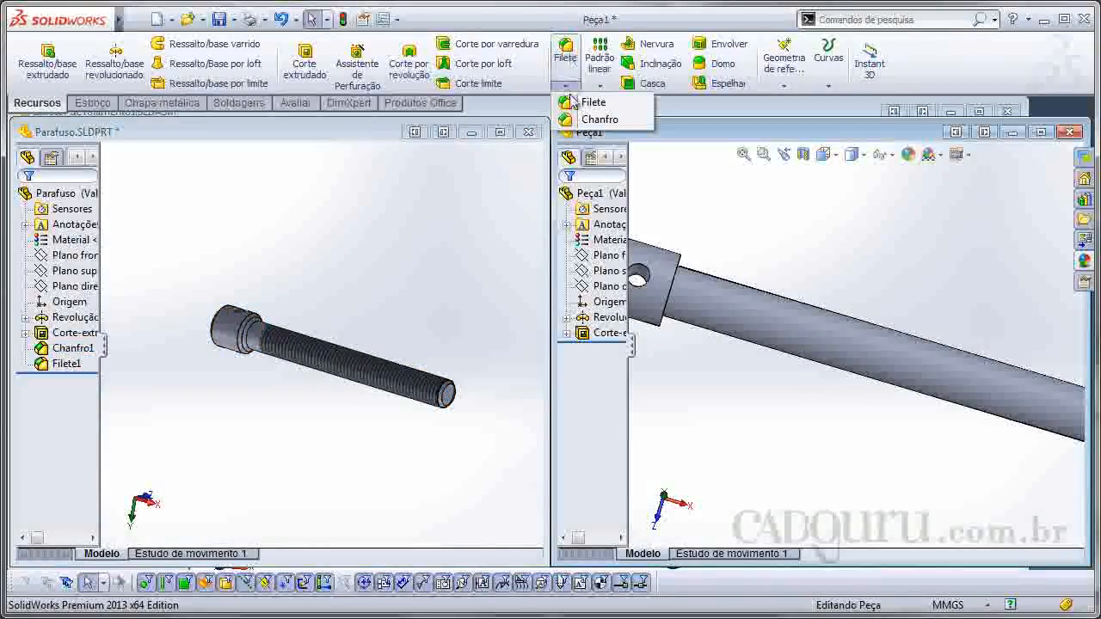
{"action": "left_click", "coordinate": [576, 122]}
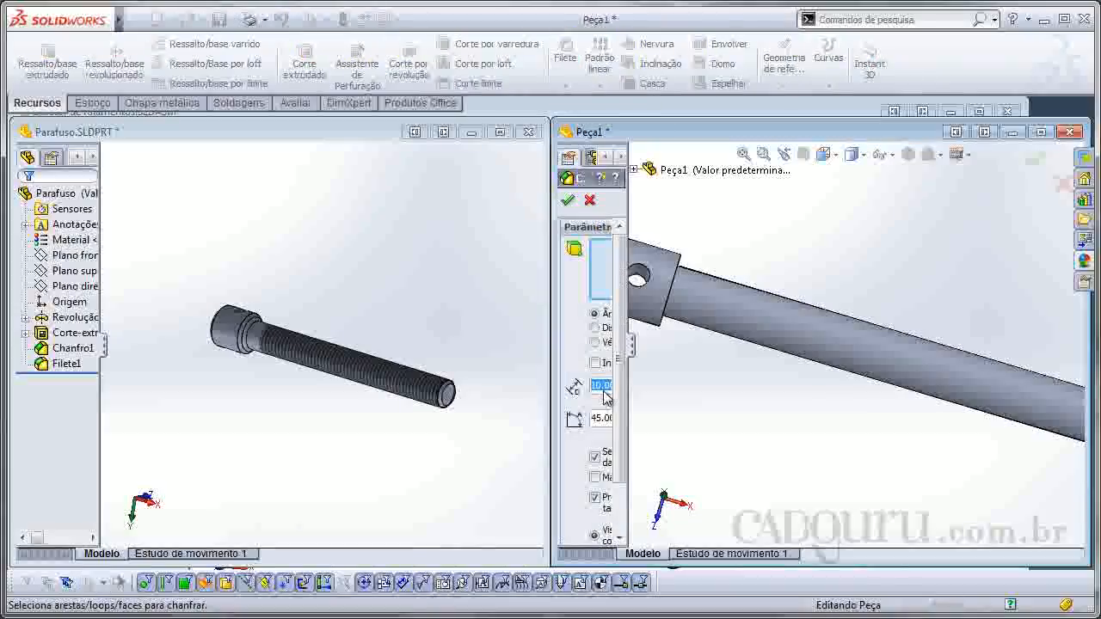
{"action": "left_click_drag", "start_coordinate": [628, 376], "coordinate": [768, 376]}
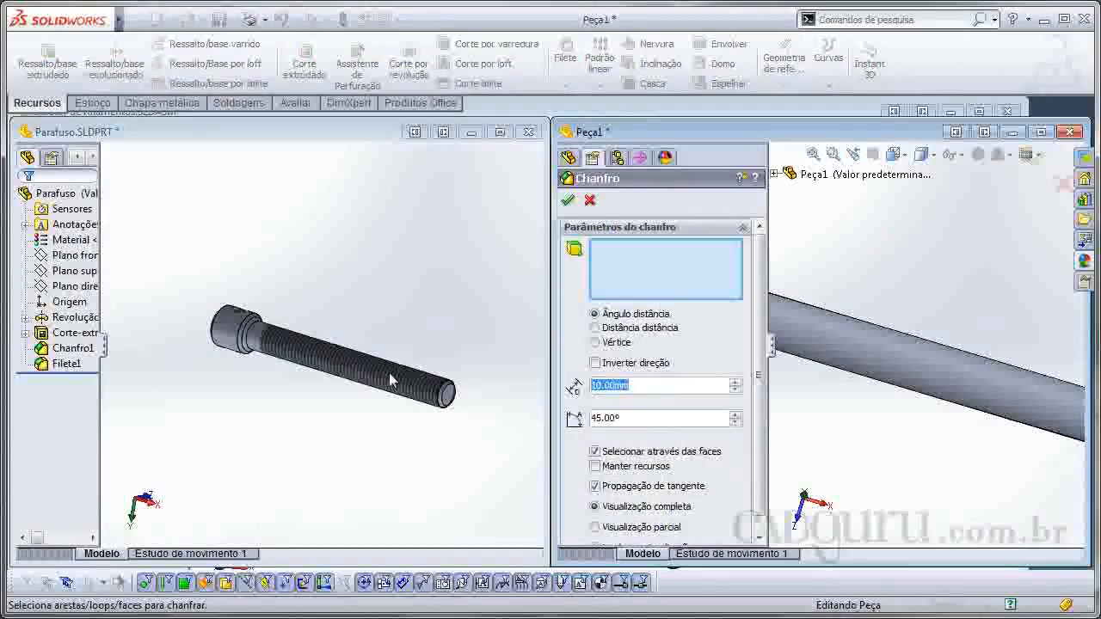
{"action": "type", "text": "5"}
{"action": "key", "text": "Return"}
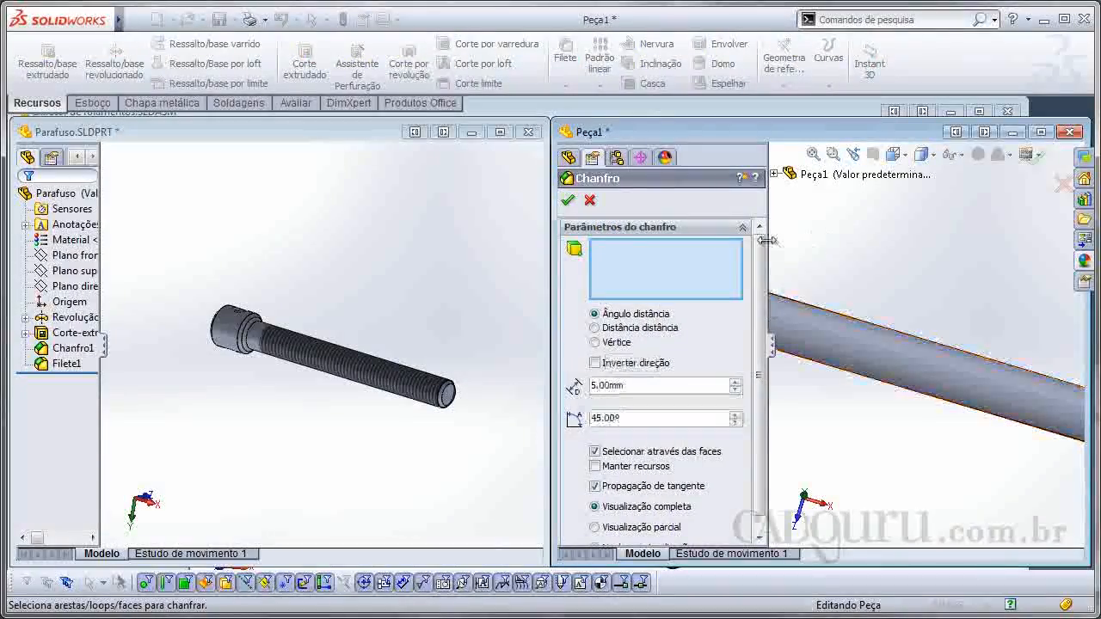
{"action": "left_click_drag", "start_coordinate": [768, 244], "coordinate": [631, 249]}
{"action": "scroll", "coordinate": [781, 243], "scroll_direction": "up", "scroll_amount": 2}
{"action": "scroll", "coordinate": [731, 281], "scroll_direction": "down", "scroll_amount": 1}
{"action": "scroll", "coordinate": [731, 286], "scroll_direction": "down", "scroll_amount": 2}
{"action": "mouse_move", "coordinate": [741, 316]}
{"action": "middle_mouse_down"}
{"action": "mouse_move", "coordinate": [774, 320]}
{"action": "mouse_move", "coordinate": [741, 321]}
{"action": "middle_mouse_up"}
{"action": "left_click", "coordinate": [744, 338]}
{"action": "left_click", "coordinate": [813, 345]}
{"action": "scroll", "coordinate": [756, 368], "scroll_direction": "down", "scroll_amount": 2}
{"action": "scroll", "coordinate": [755, 370], "scroll_direction": "down", "scroll_amount": 3}
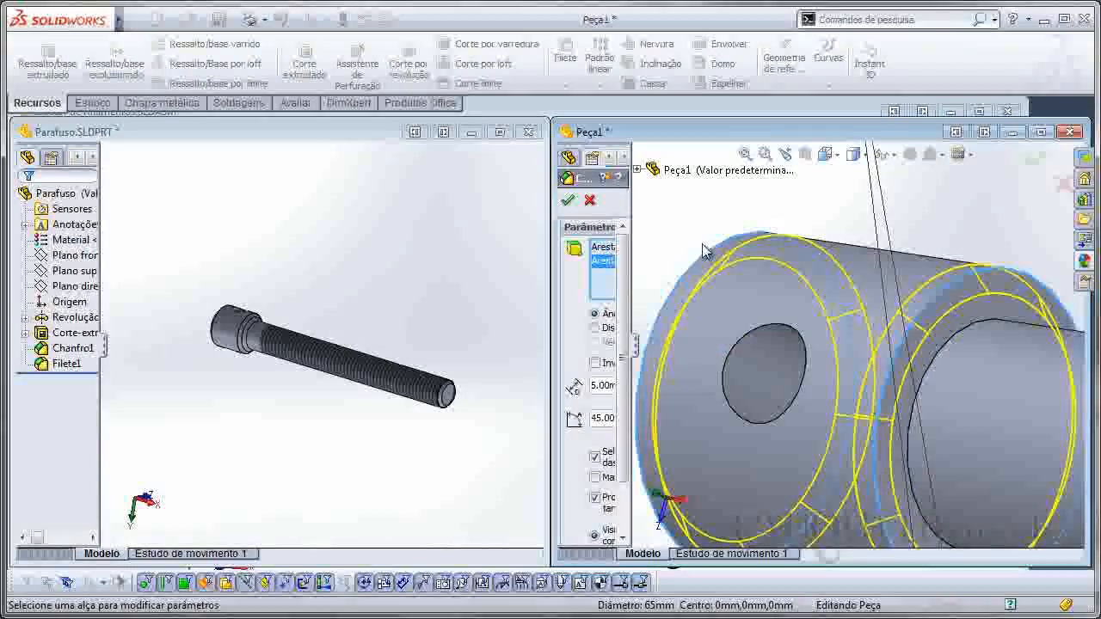
- Add the rim edges of the cross hole on both sides of the head to the chamfer
{"action": "left_click", "coordinate": [796, 338]}
{"action": "scroll", "coordinate": [800, 338], "scroll_direction": "up", "scroll_amount": 5}
{"action": "middle_click_drag", "start_coordinate": [827, 332], "coordinate": [838, 452]}
{"action": "scroll", "coordinate": [987, 215], "scroll_direction": "down", "scroll_amount": 4}
{"action": "scroll", "coordinate": [986, 203], "scroll_direction": "down", "scroll_amount": 2}
{"action": "left_click", "coordinate": [910, 210]}
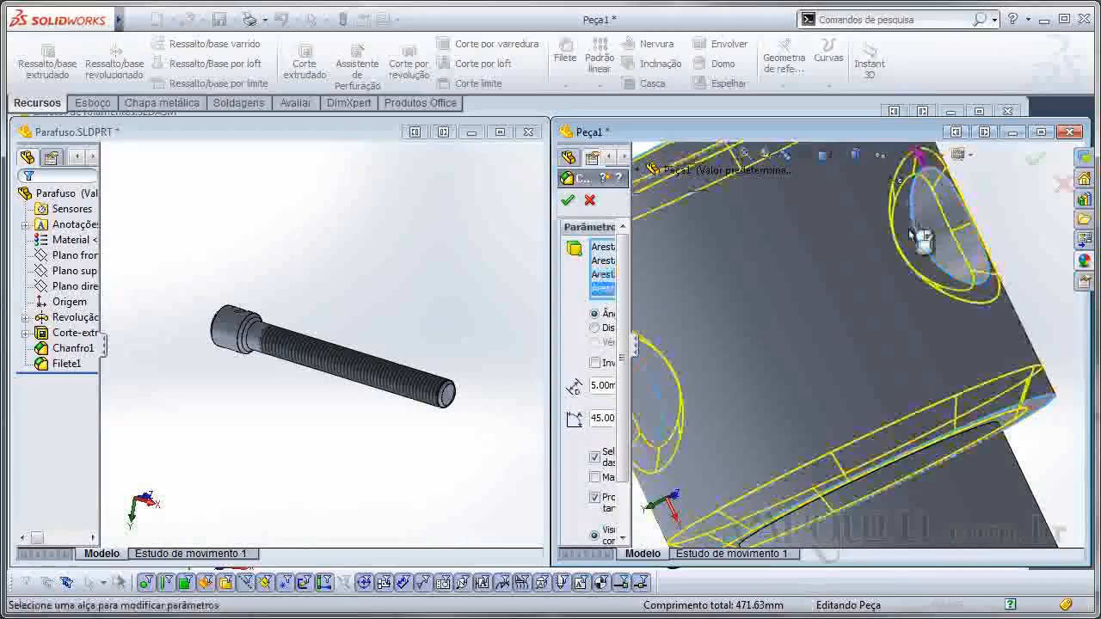
- Include the free end edge of the shank in the chamfer and apply it
{"action": "scroll", "coordinate": [894, 258], "scroll_direction": "up", "scroll_amount": 7}
{"action": "middle_click_drag", "start_coordinate": [919, 461], "coordinate": [968, 427]}
{"action": "scroll", "coordinate": [920, 417], "scroll_direction": "down", "scroll_amount": 4}
{"action": "left_click", "coordinate": [970, 434]}
{"action": "left_click", "coordinate": [1036, 160]}
{"action": "scroll", "coordinate": [730, 290], "scroll_direction": "up", "scroll_amount": 3}
{"action": "scroll", "coordinate": [710, 247], "scroll_direction": "down", "scroll_amount": 2}
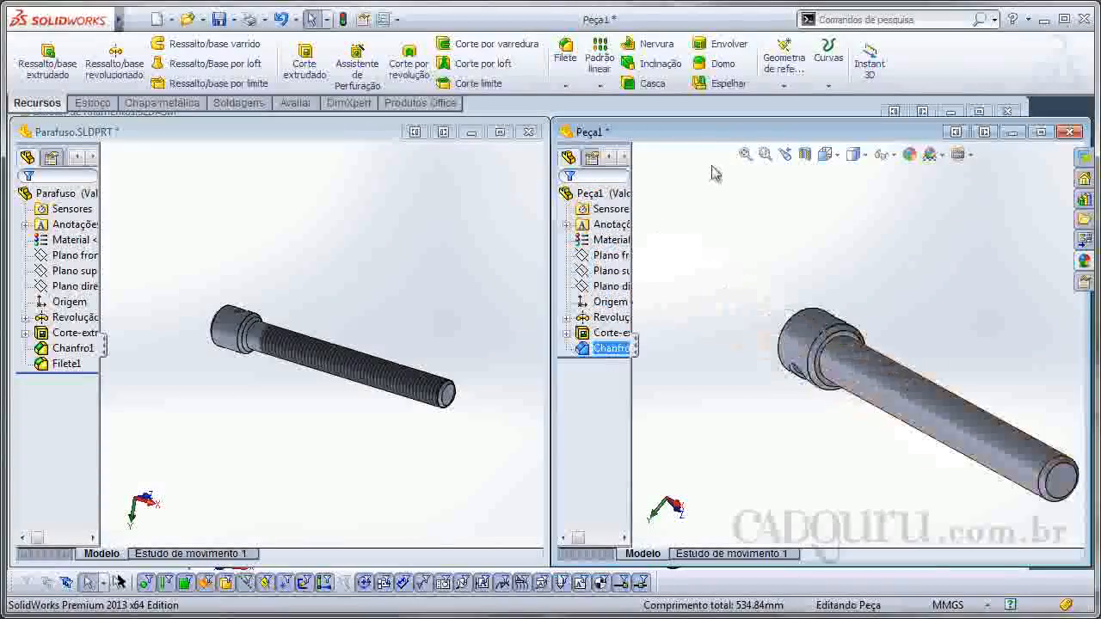
- Round the edge where the shank meets the head with a 5 mm constant-radius fillet
{"action": "left_click", "coordinate": [565, 51]}
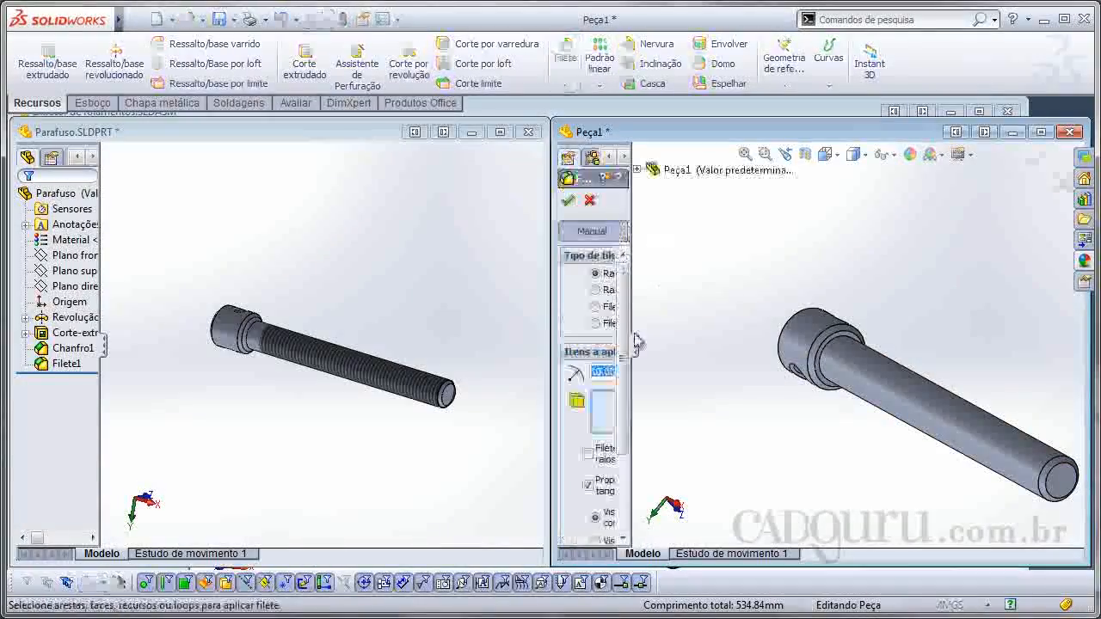
{"action": "left_click_drag", "start_coordinate": [635, 344], "coordinate": [703, 344]}
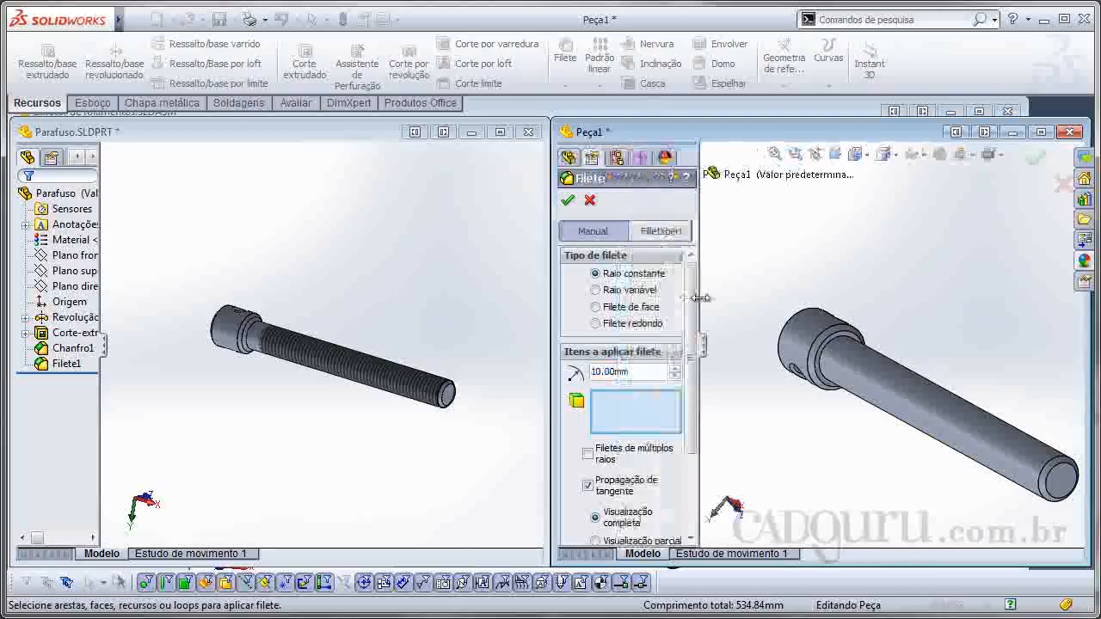
{"action": "type", "text": "5"}
{"action": "key", "text": "Return"}
{"action": "scroll", "coordinate": [816, 351], "scroll_direction": "down", "scroll_amount": 5}
{"action": "left_click", "coordinate": [804, 371]}
{"action": "scroll", "coordinate": [810, 378], "scroll_direction": "up", "scroll_amount": 5}
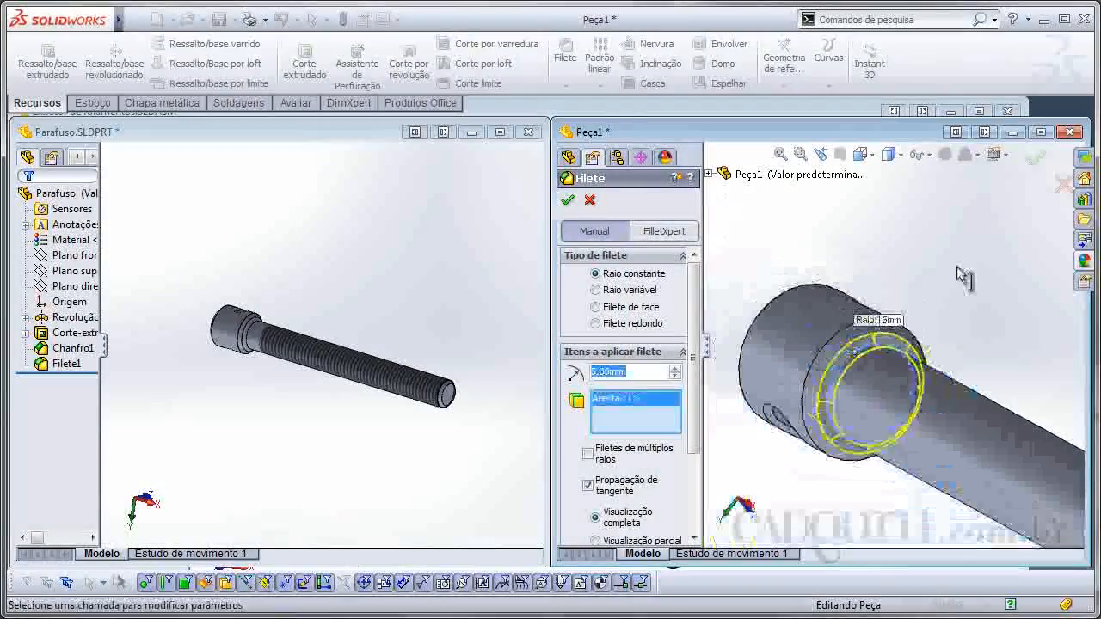
{"action": "left_click", "coordinate": [1036, 160]}
{"action": "scroll", "coordinate": [914, 432], "scroll_direction": "up", "scroll_amount": 5}
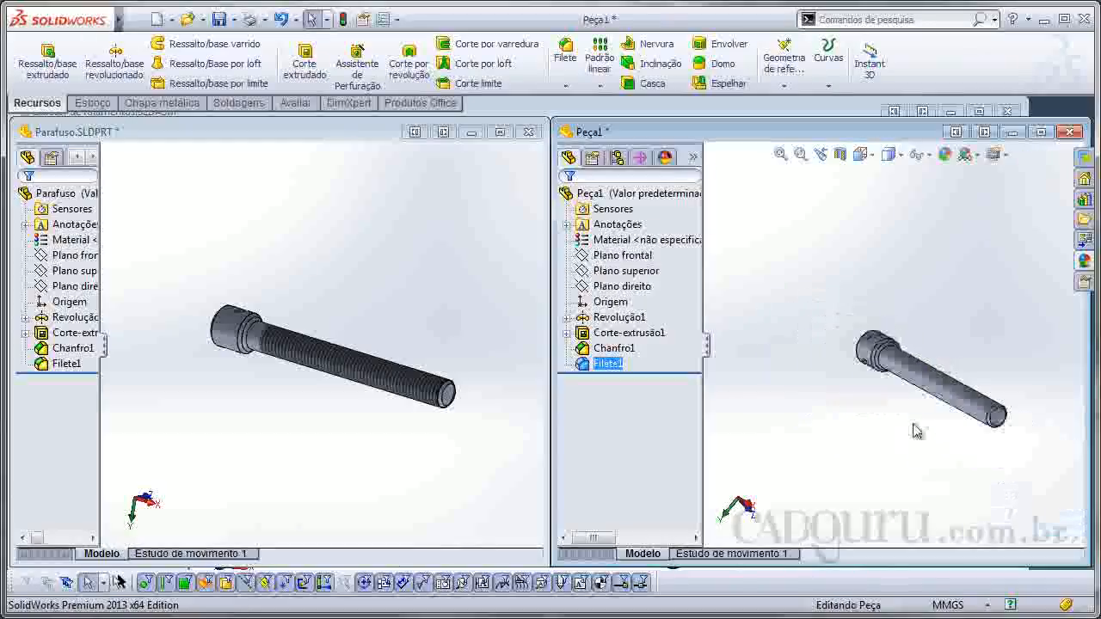
- Start a cosmetic thread (Representação de rosca) on the outer edge of the shank's chamfered end with size M45
{"action": "middle_click_drag", "start_coordinate": [892, 384], "coordinate": [768, 284]}
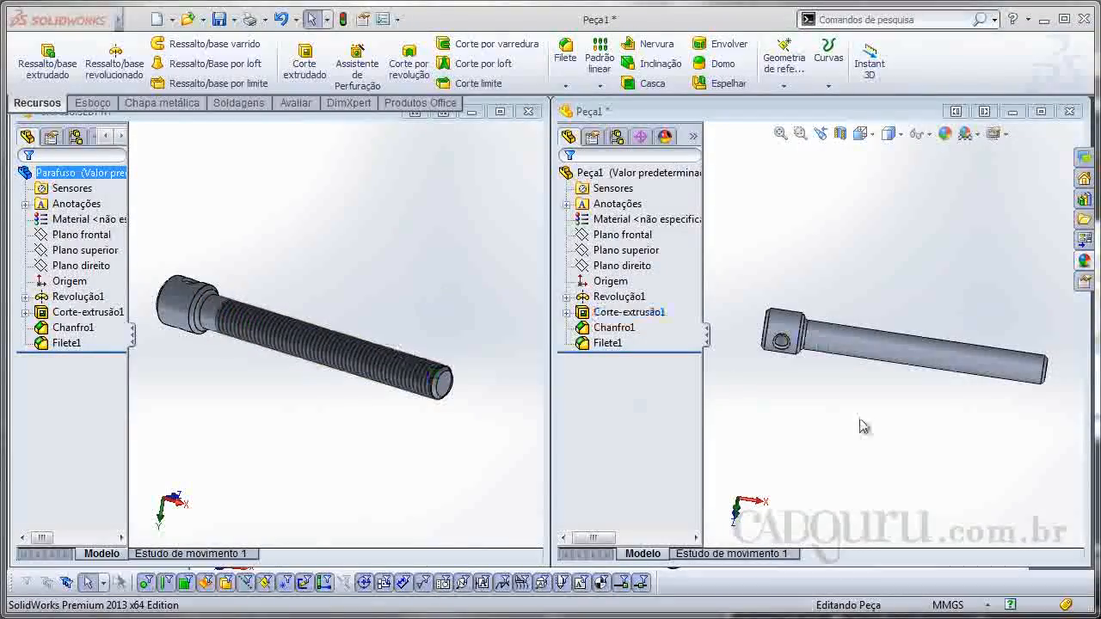
{"action": "middle_click_drag", "start_coordinate": [1023, 385], "coordinate": [1003, 369]}
{"action": "scroll", "coordinate": [1018, 375], "scroll_direction": "down", "scroll_amount": 2}
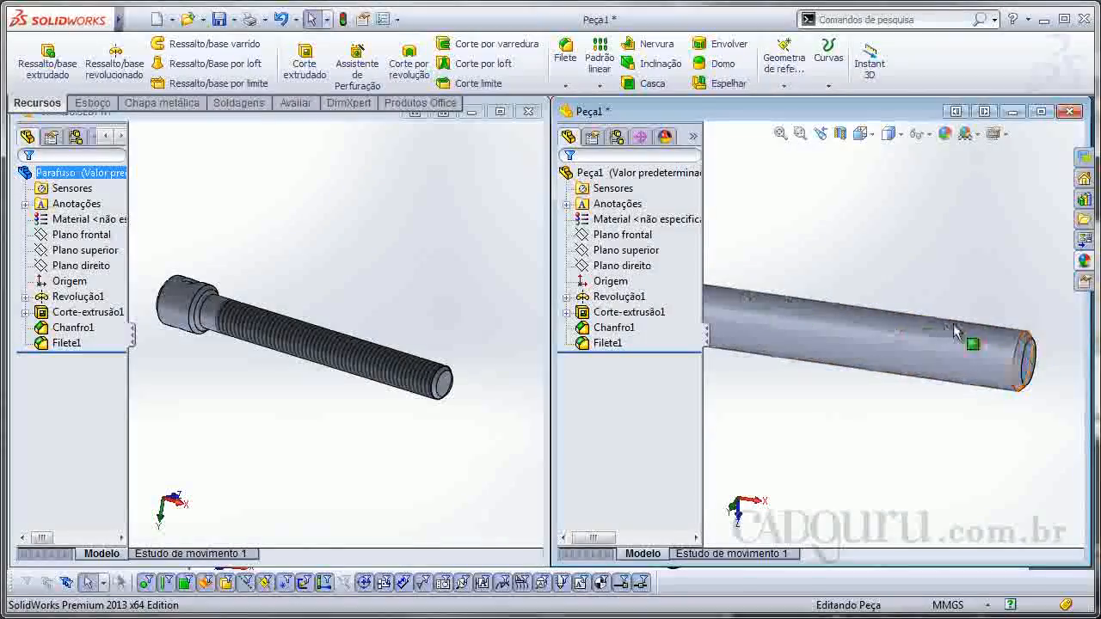
{"action": "left_click", "coordinate": [1022, 346]}
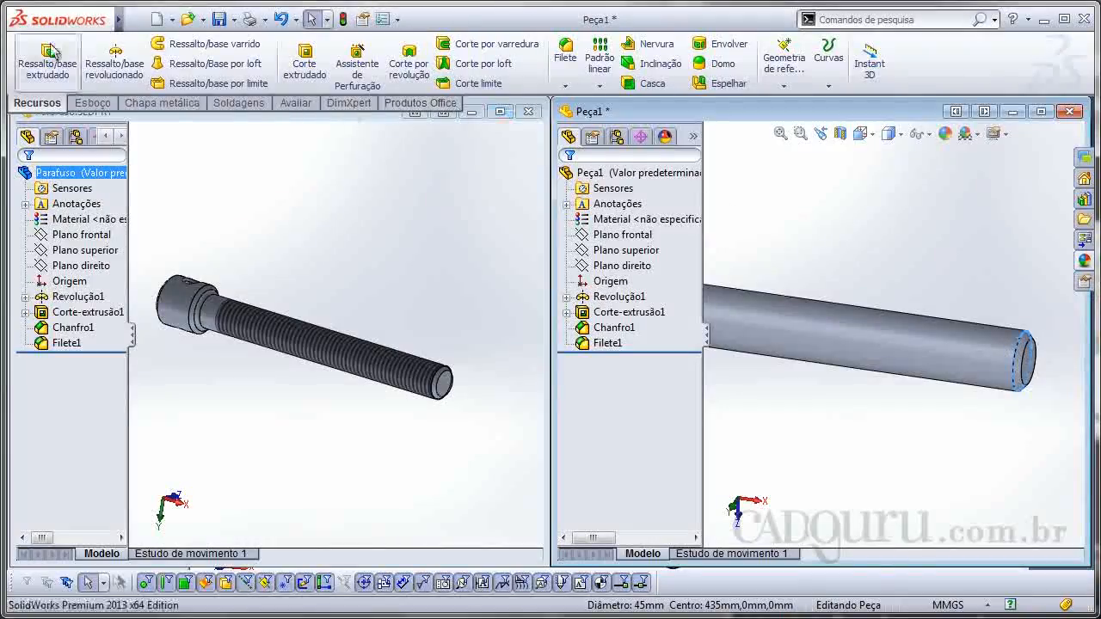
{"action": "mouse_move", "coordinate": [118, 19]}
{"action": "left_click", "coordinate": [261, 19]}
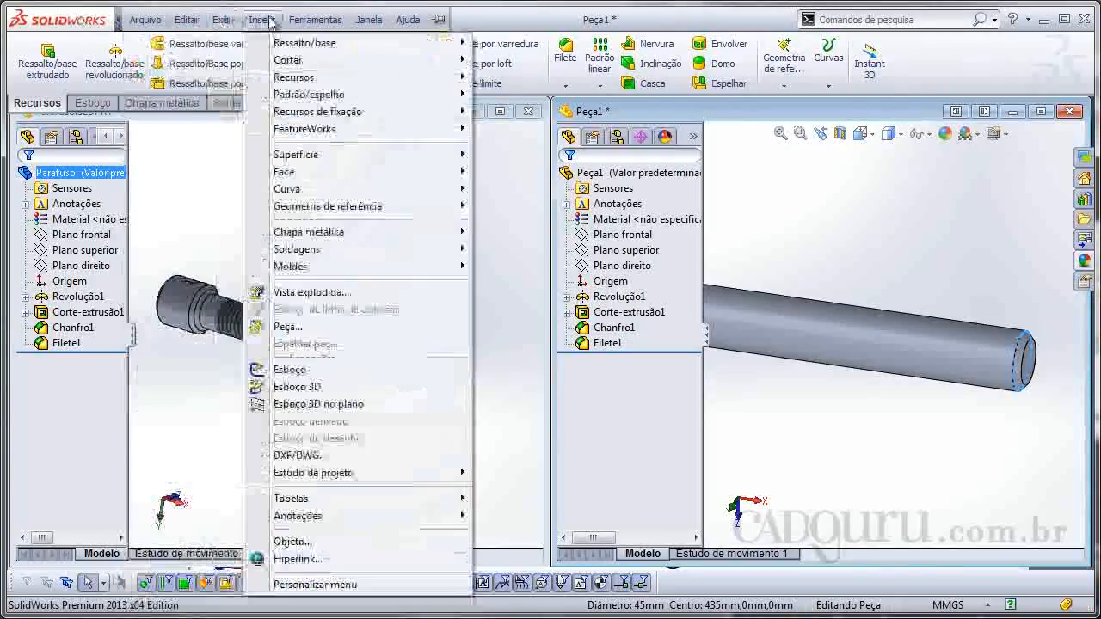
{"action": "mouse_move", "coordinate": [315, 516]}
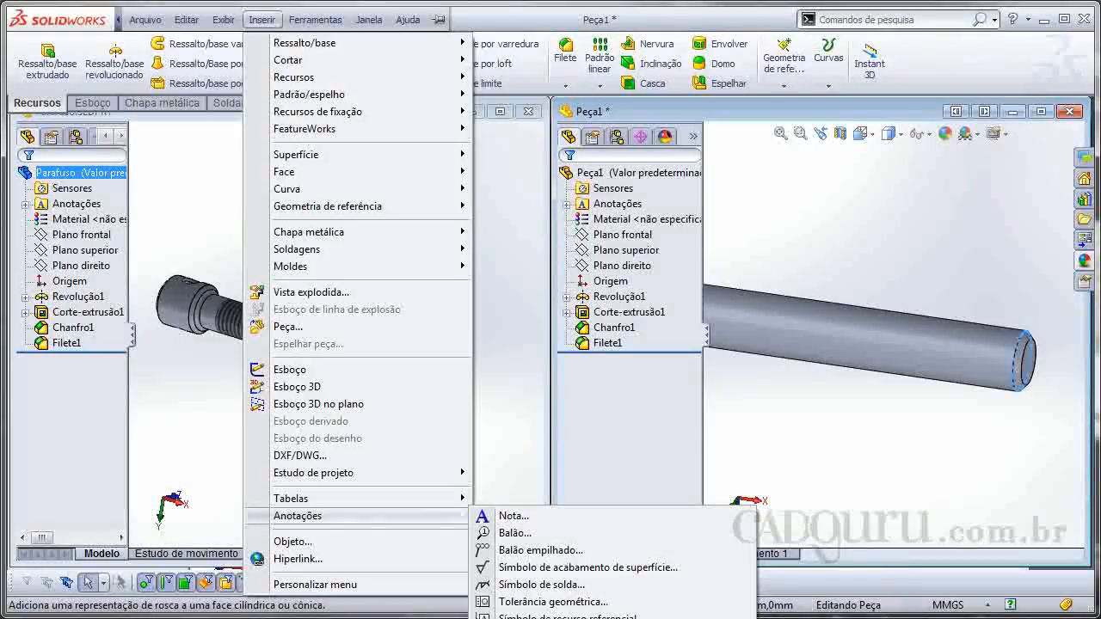
{"action": "left_click", "coordinate": [550, 618]}
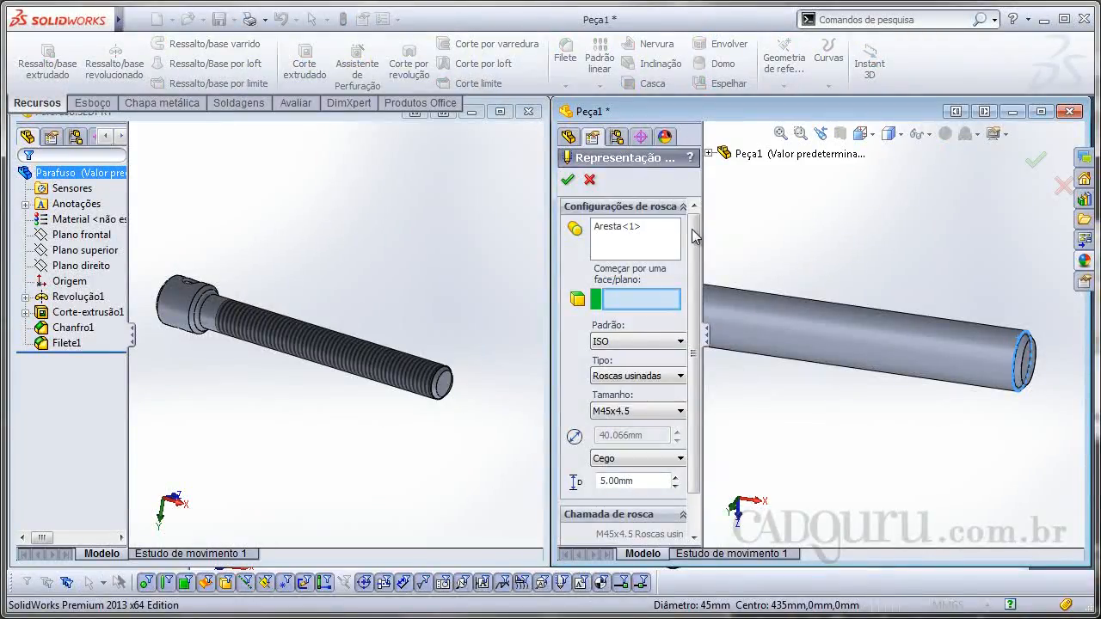
{"action": "left_click", "coordinate": [618, 412]}
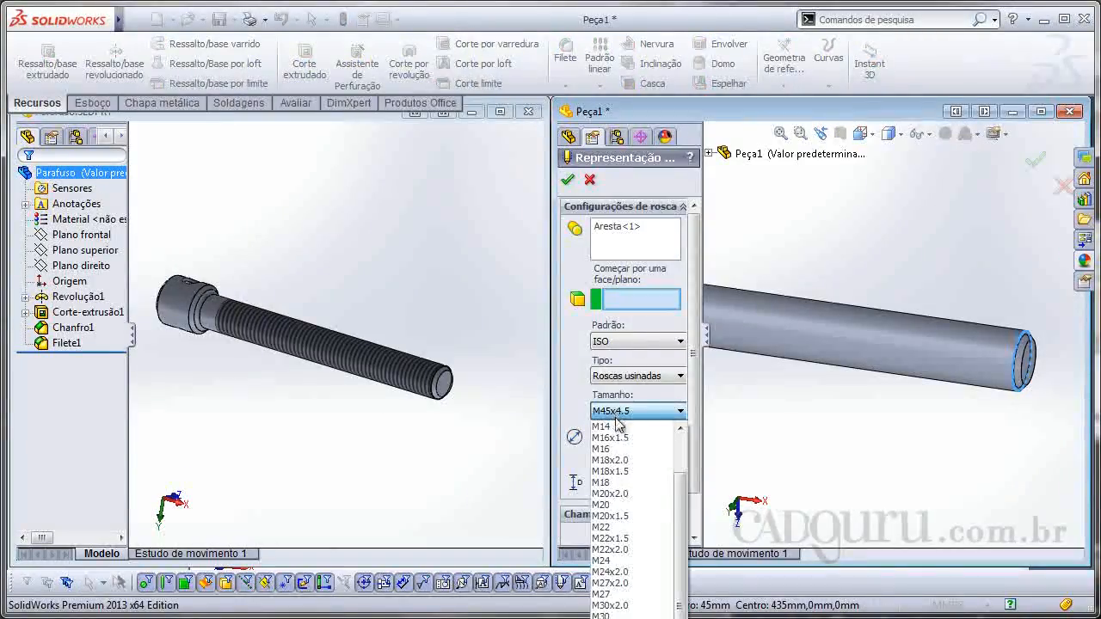
{"action": "left_click", "coordinate": [617, 618]}
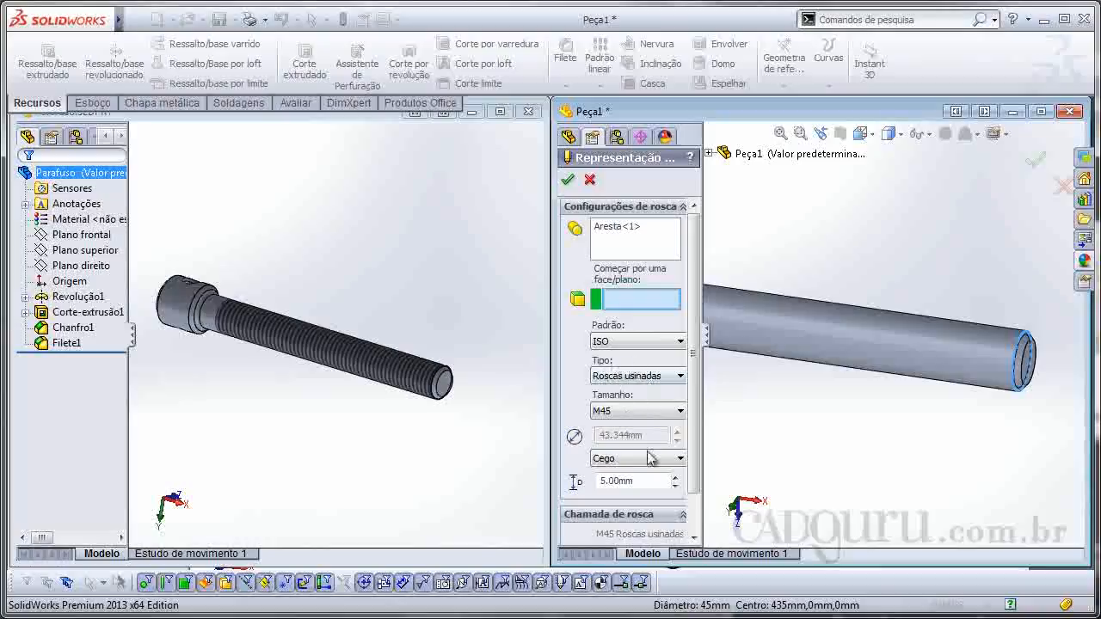
- Set the cosmetic thread's blind depth to 350 mm and apply it
{"action": "double_click", "coordinate": [616, 481]}
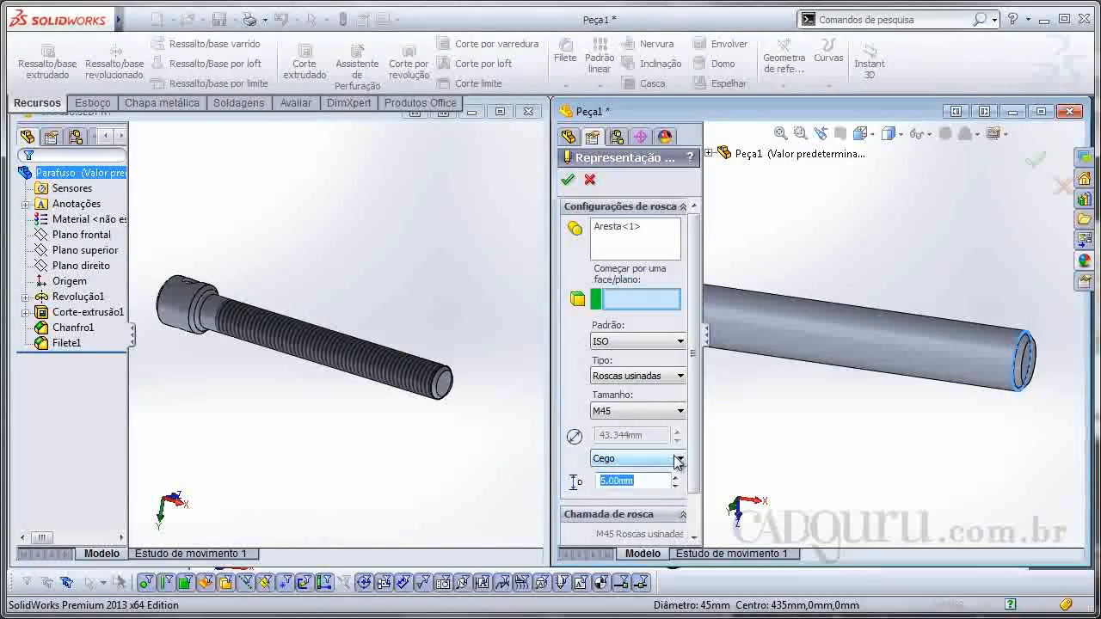
{"action": "type", "text": "350"}
{"action": "key", "text": "Return"}
{"action": "scroll", "coordinate": [996, 372], "scroll_direction": "up", "scroll_amount": 3}
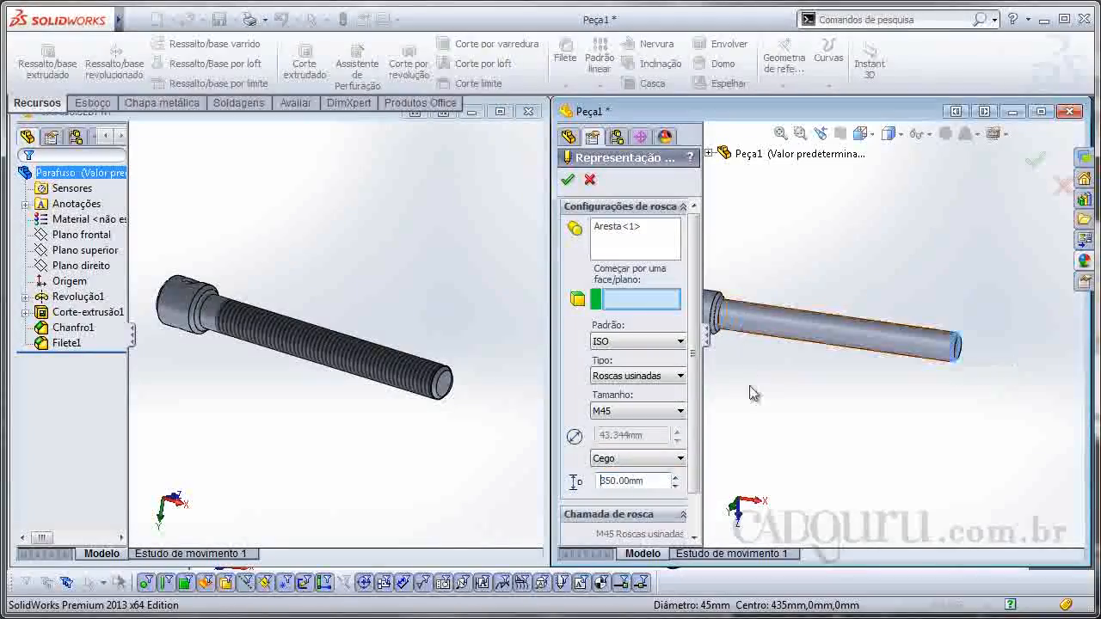
{"action": "left_click", "coordinate": [571, 181]}
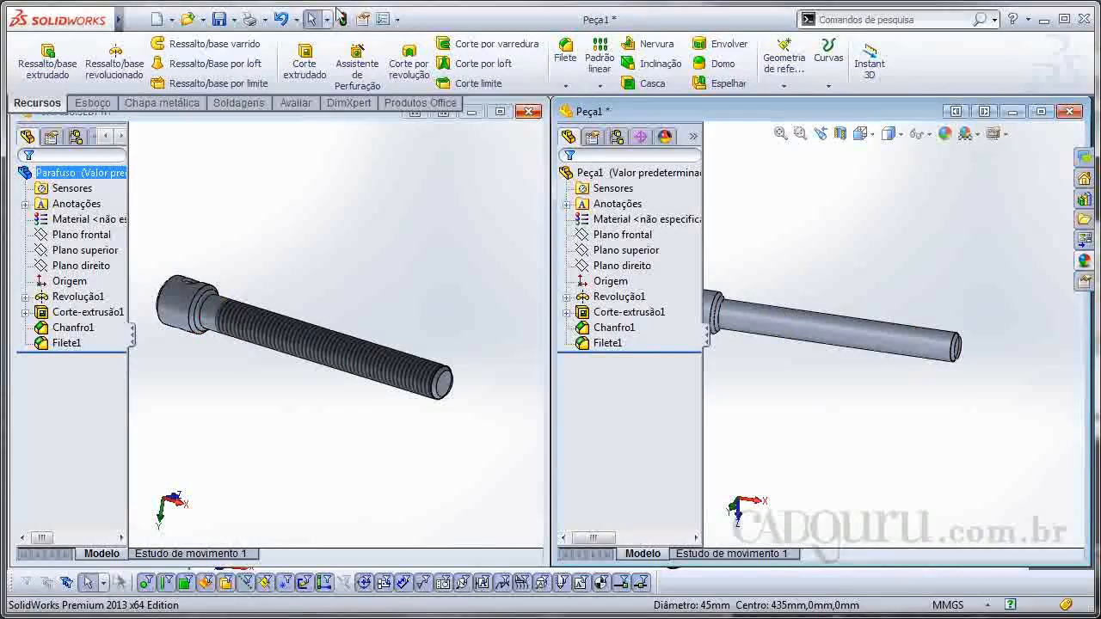
- Enable shaded cosmetic threads (Representação de rosca sombreada) in the document's detailing properties
{"action": "left_click", "coordinate": [384, 21]}
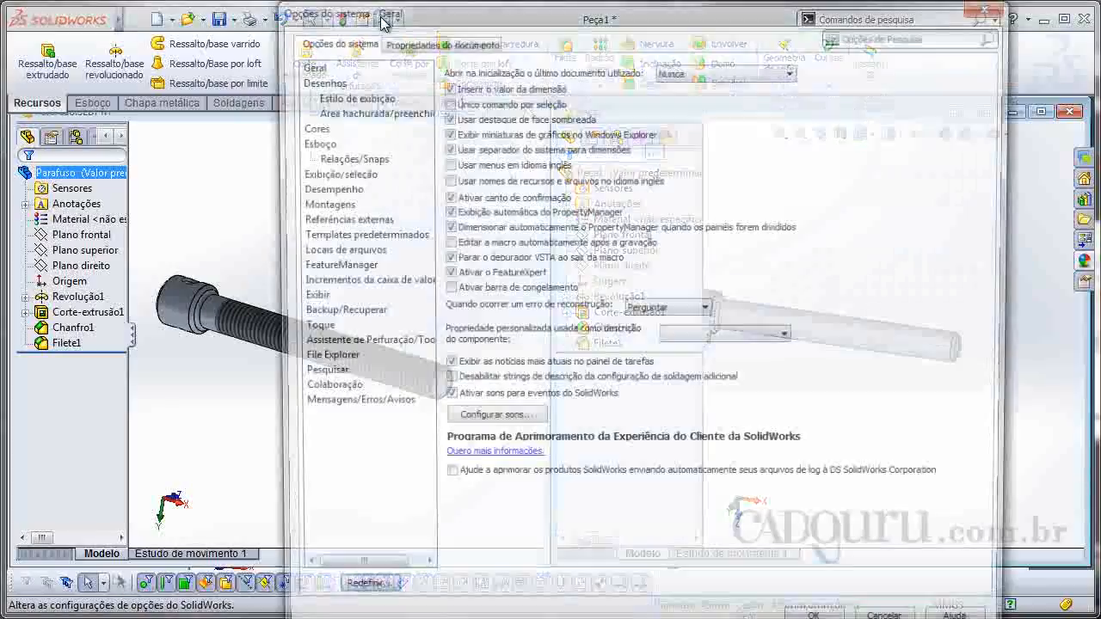
{"action": "left_click", "coordinate": [421, 42]}
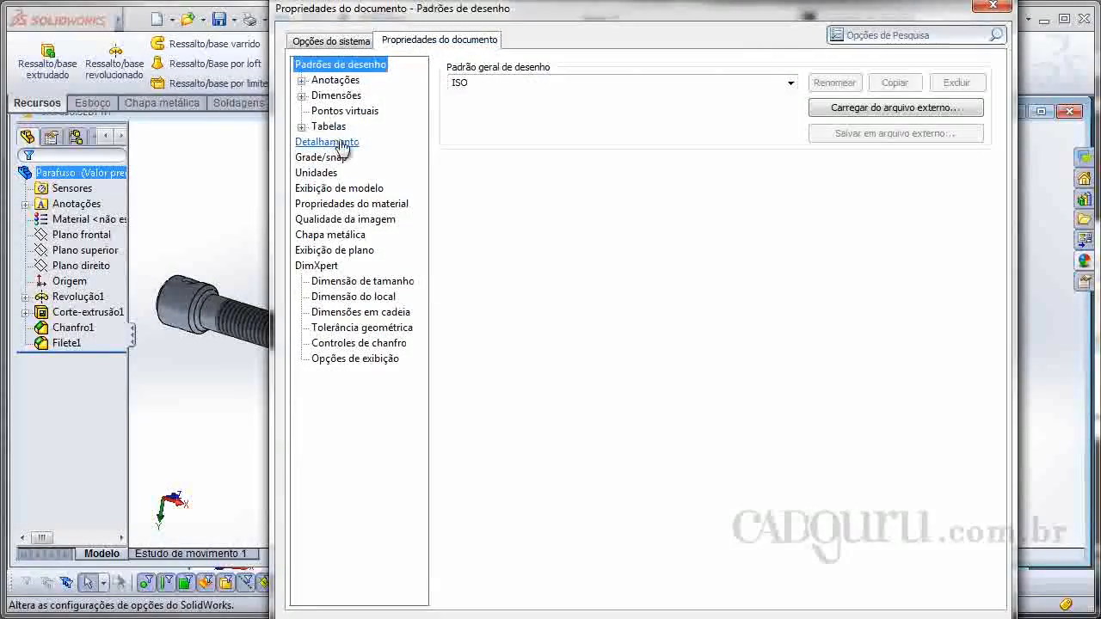
{"action": "left_click", "coordinate": [313, 145]}
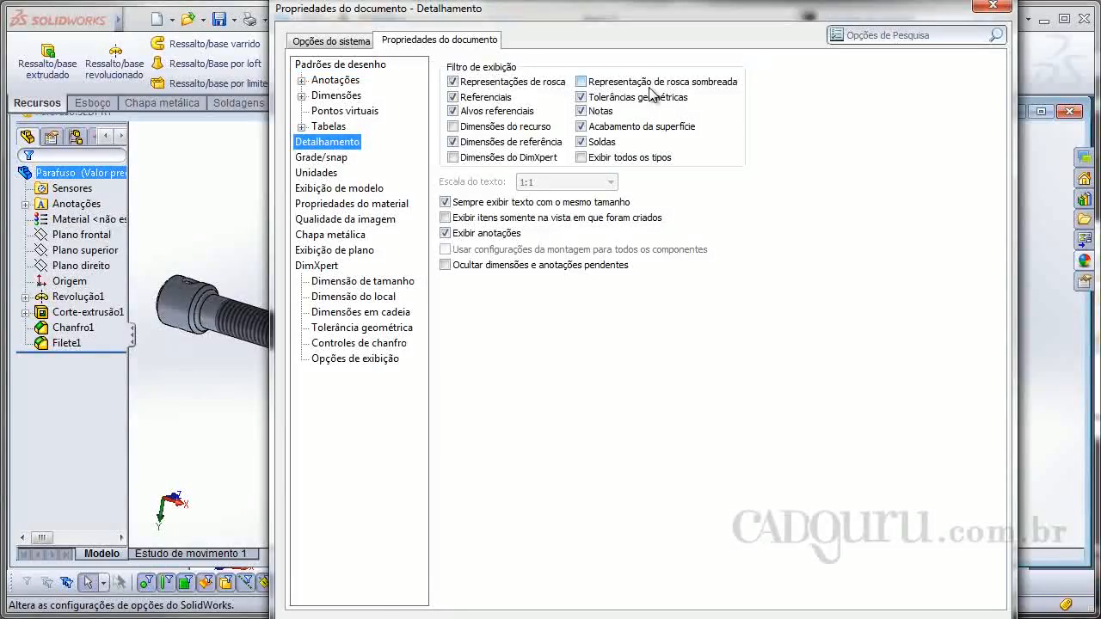
{"action": "left_click", "coordinate": [587, 83]}
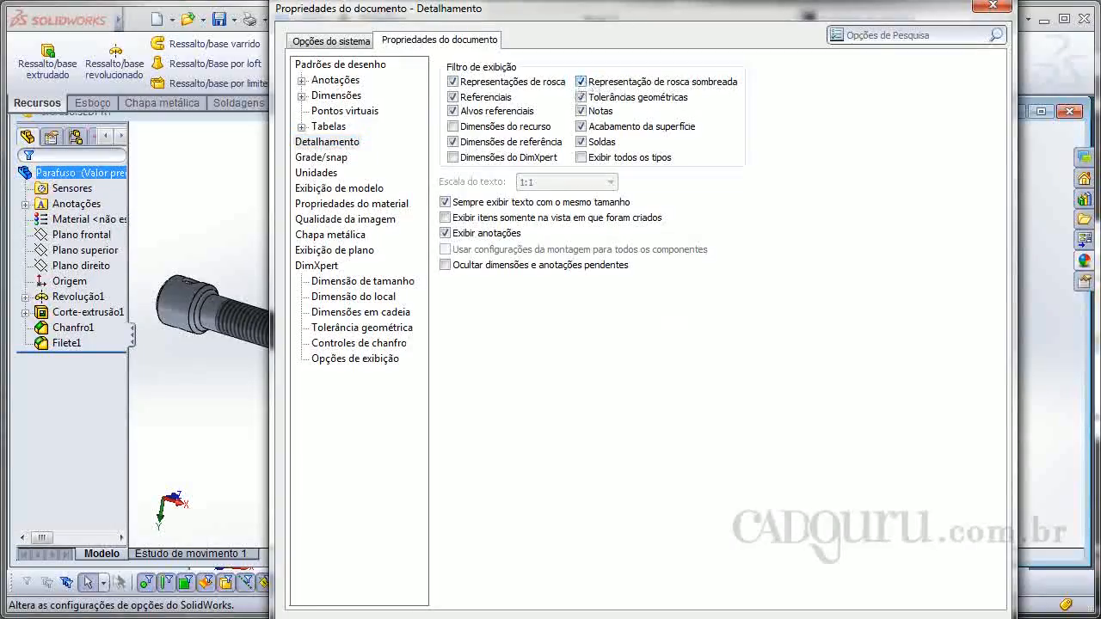
{"action": "key", "text": "Return"}
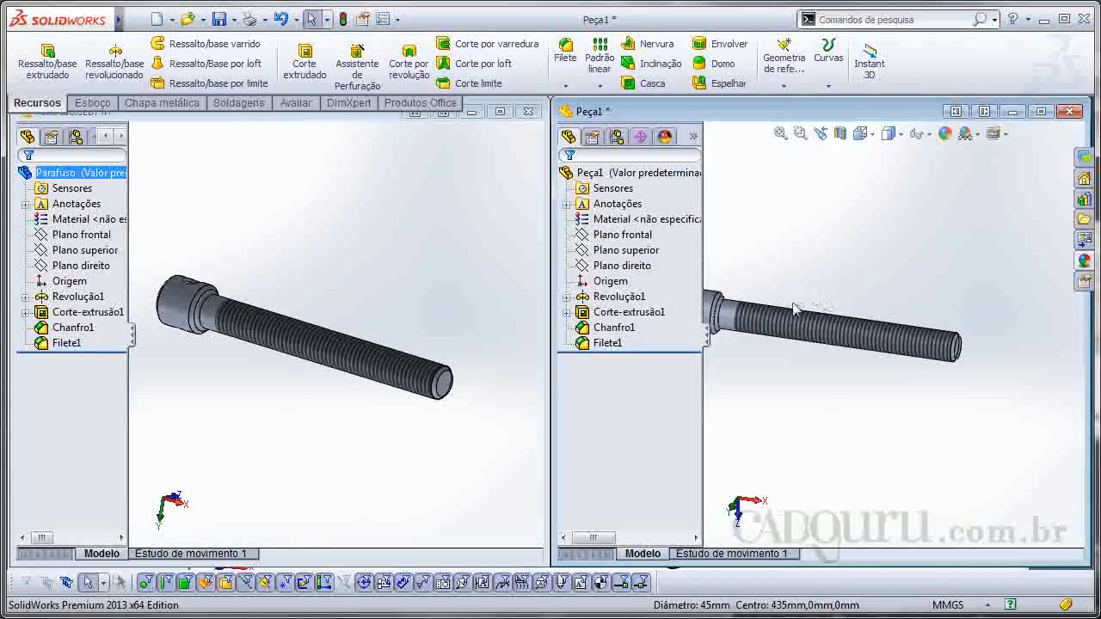
- Review the settings of the cosmetic thread stored under Revolução1 in Peça1
{"action": "left_click", "coordinate": [634, 329]}
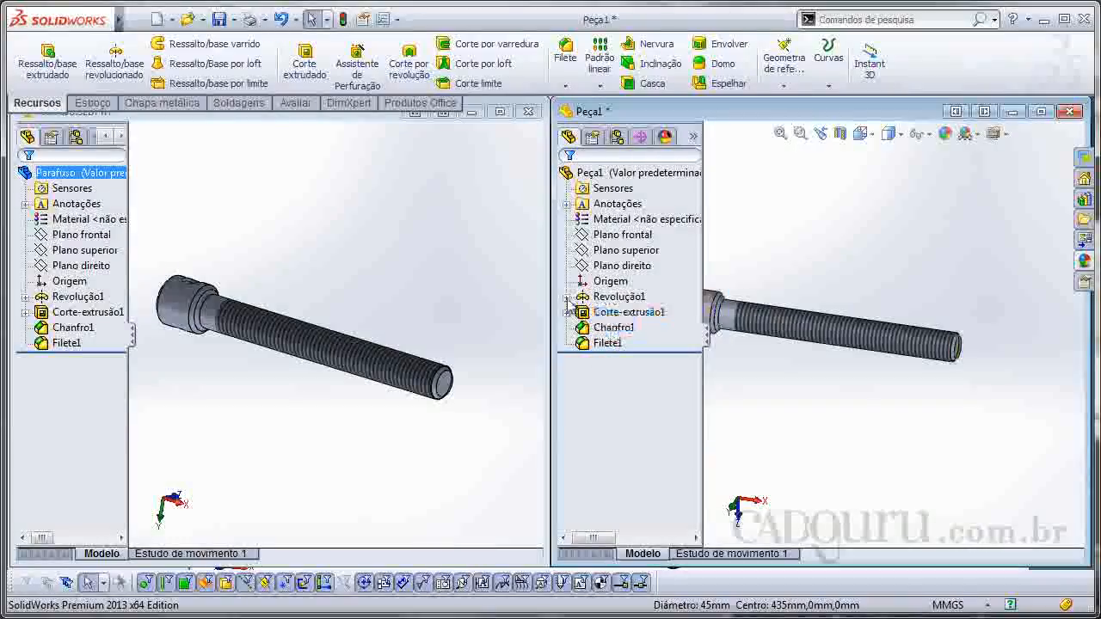
{"action": "left_click", "coordinate": [604, 300]}
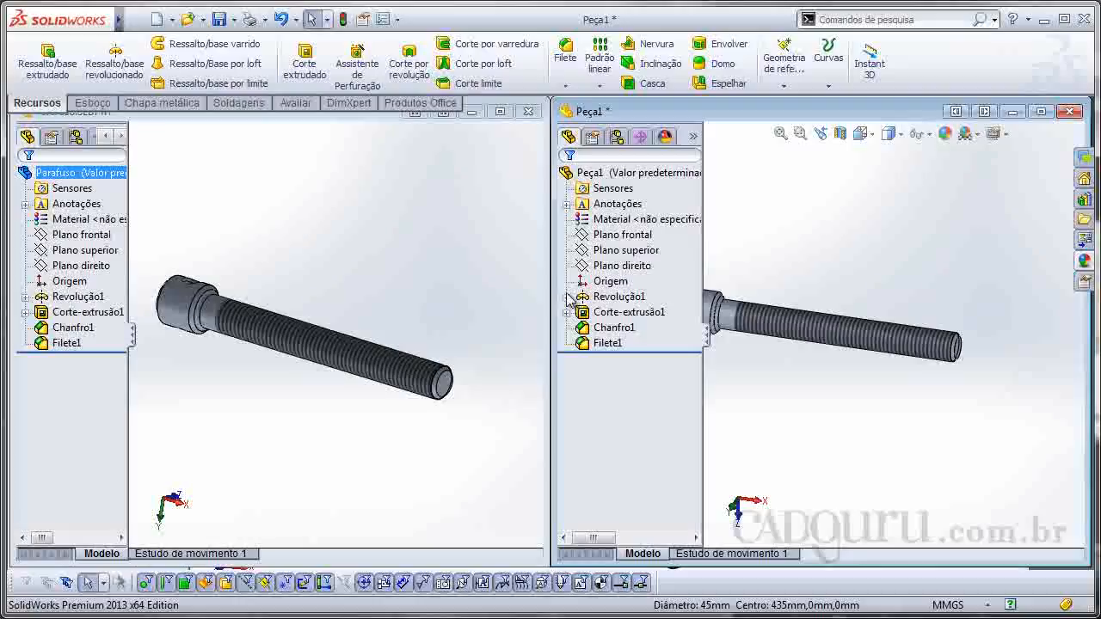
{"action": "left_click", "coordinate": [567, 296]}
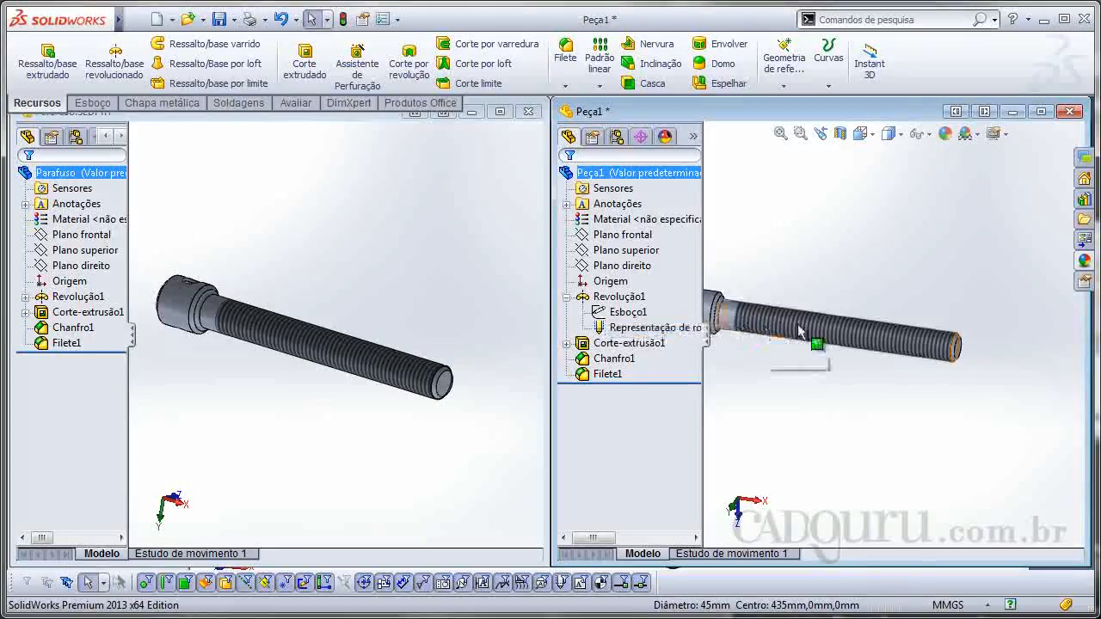
{"action": "right_click", "coordinate": [653, 335]}
{"action": "left_click", "coordinate": [667, 299]}
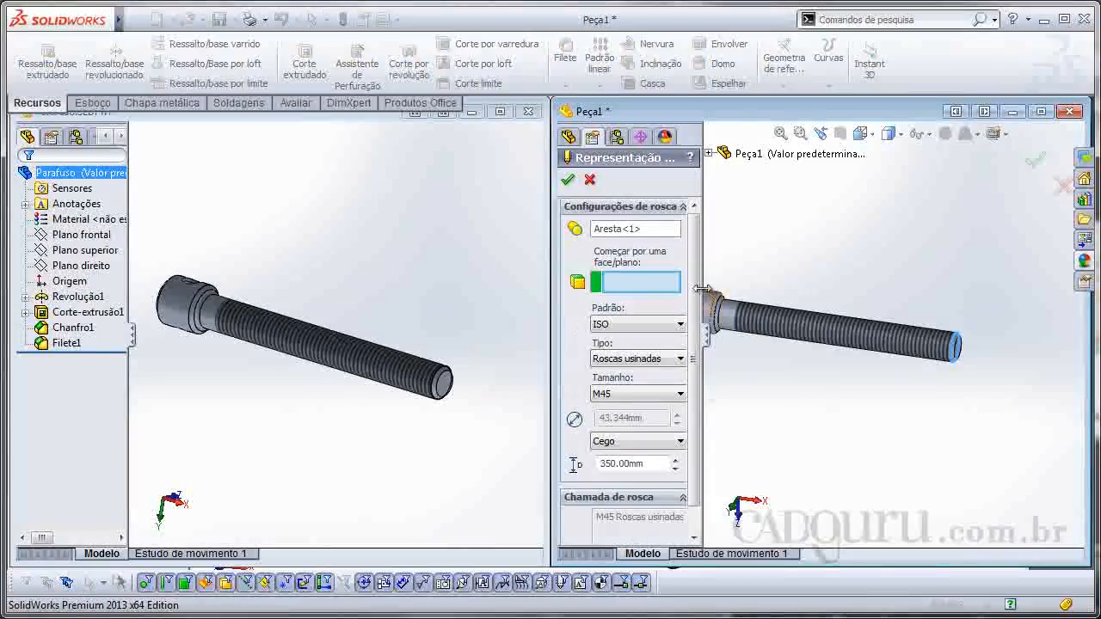
{"action": "left_click", "coordinate": [568, 179]}
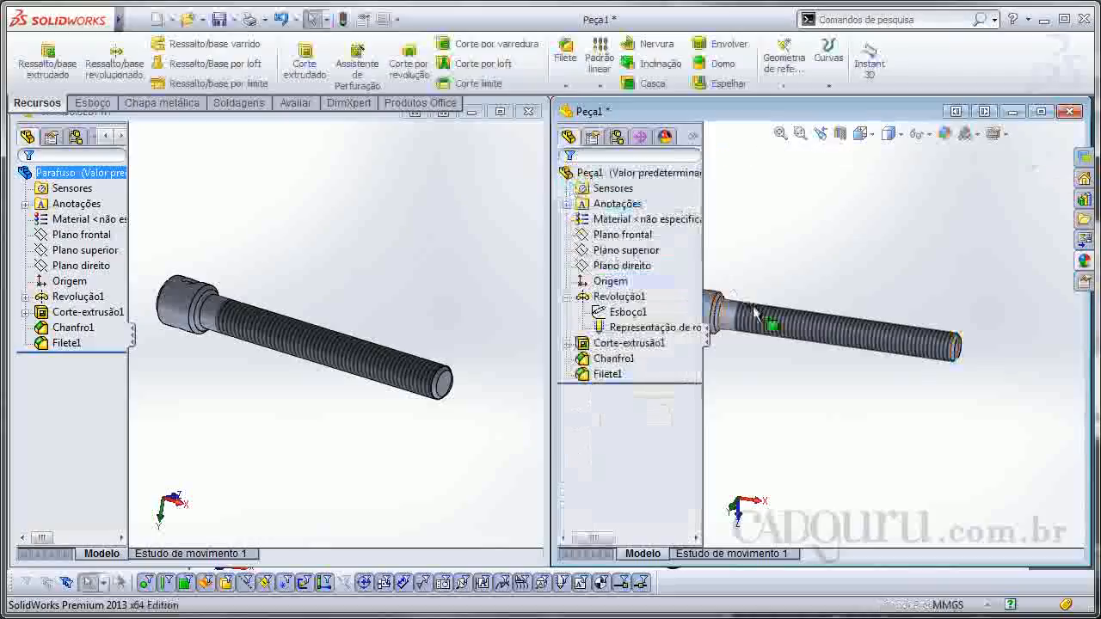